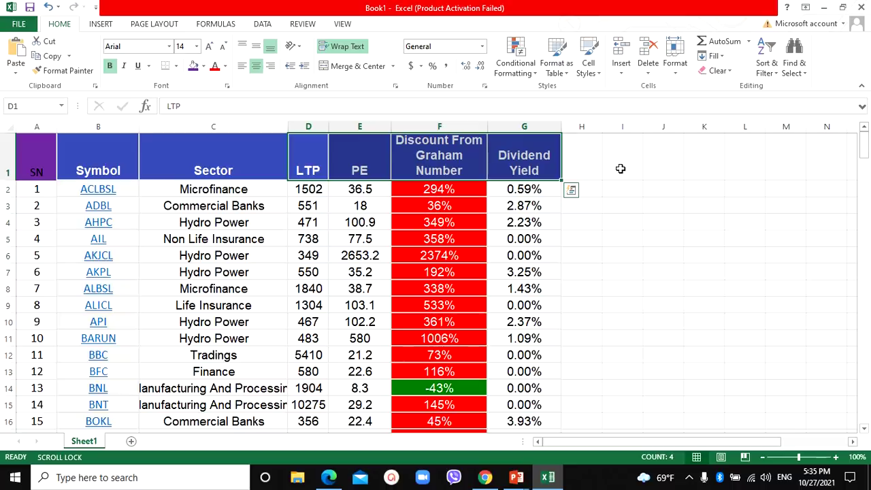
- Examine the LTP, PE and Discount From Graham Number columns of the stock table
left_click(313, 126)
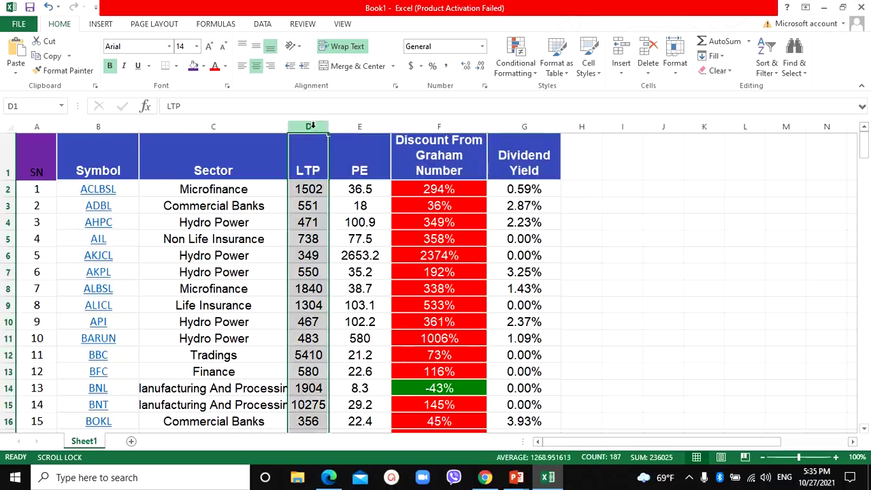
left_click(357, 170)
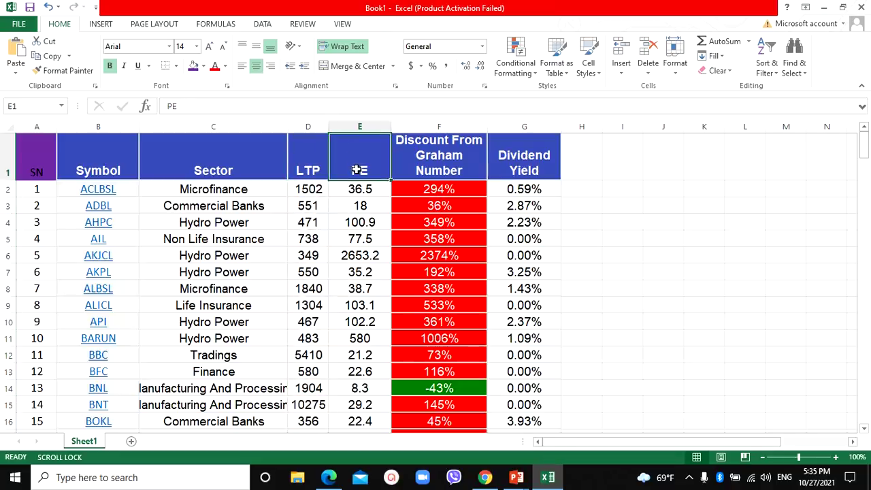
left_click(316, 153)
left_click(362, 151)
left_click(654, 162)
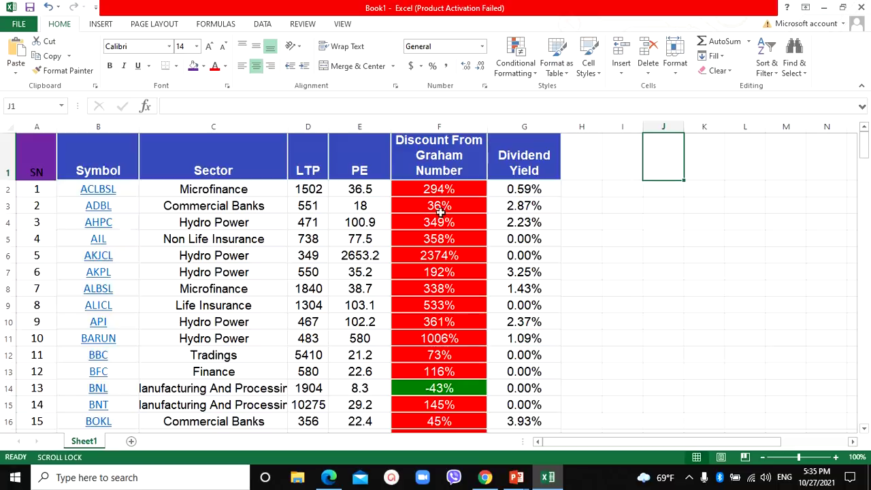
left_click(301, 162)
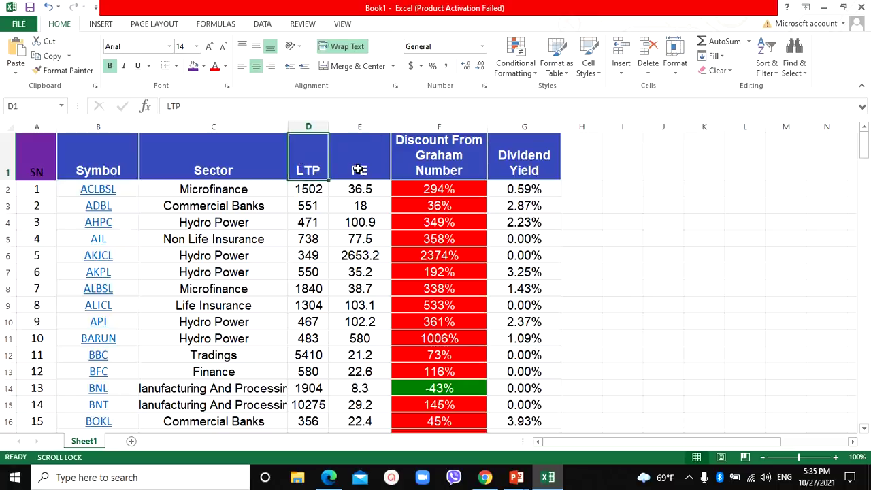
left_click(361, 171)
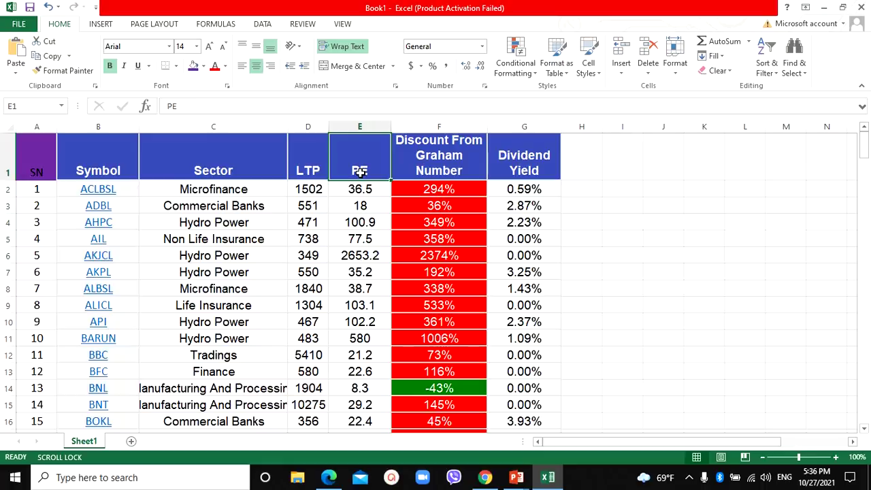
left_click(443, 161)
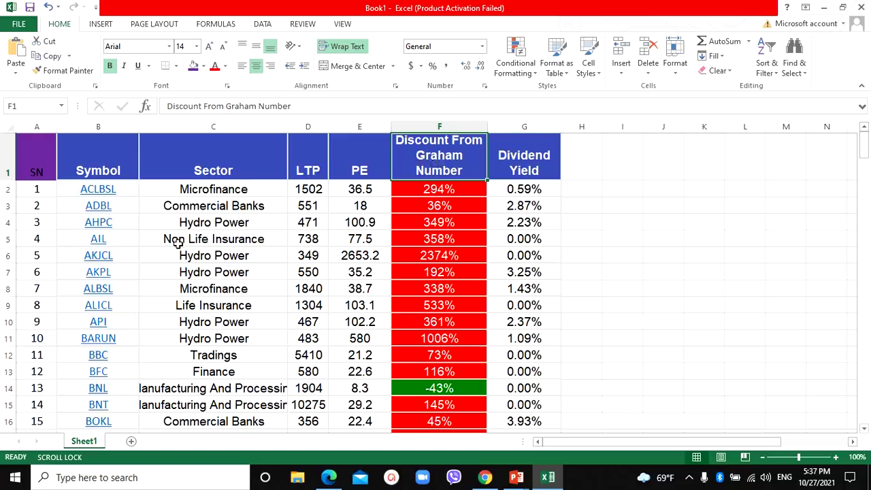
- Sort the stock table by LTP values from largest to smallest using a custom sort
left_click(317, 156)
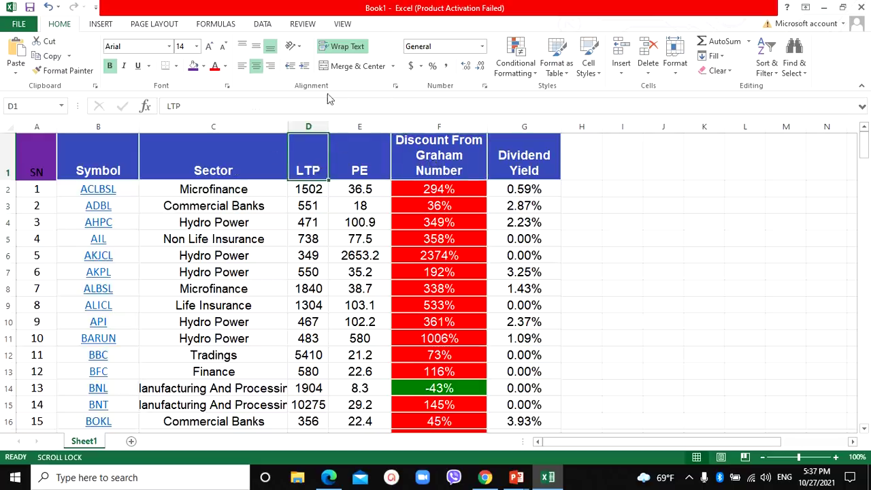
left_click(767, 67)
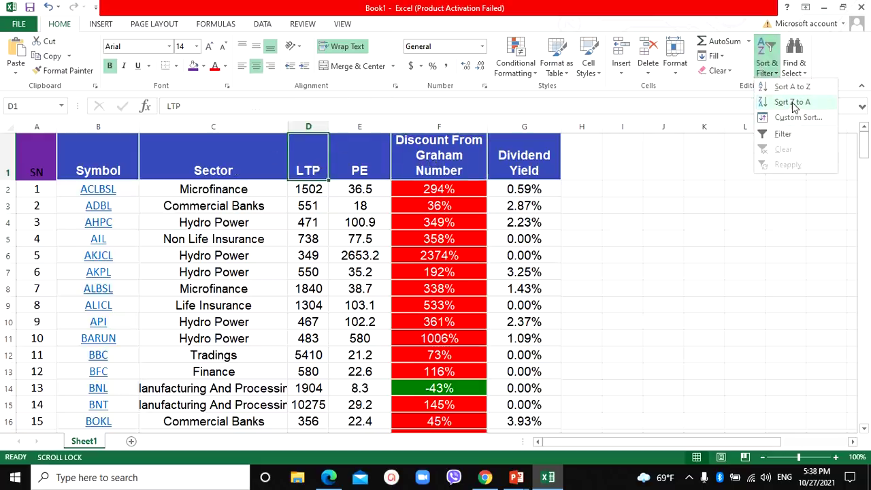
left_click(793, 118)
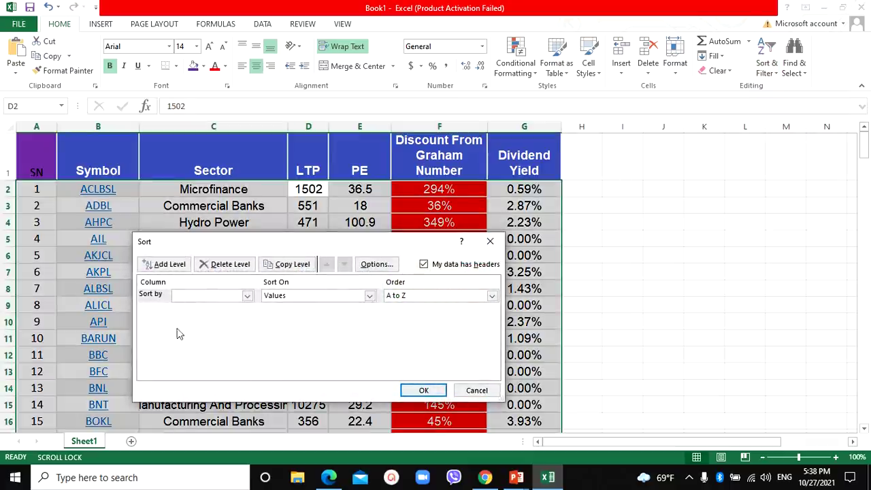
left_click(190, 296)
left_click(189, 333)
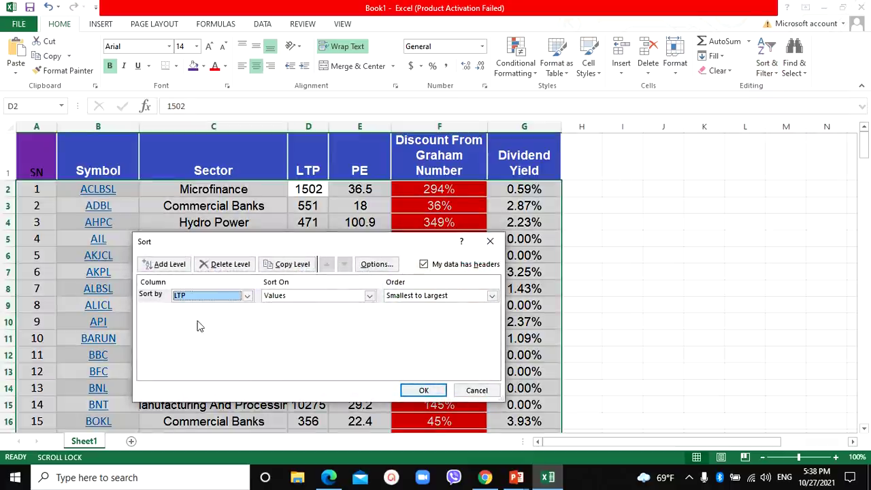
left_click(412, 297)
left_click(413, 316)
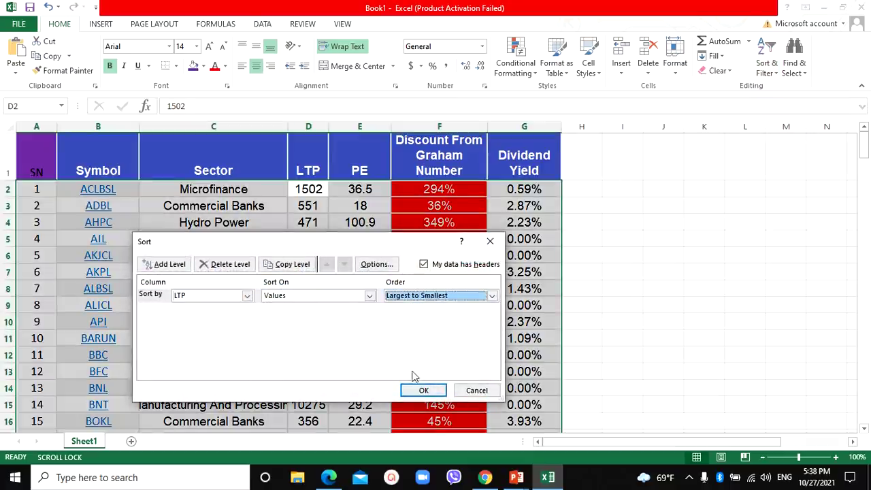
left_click(422, 390)
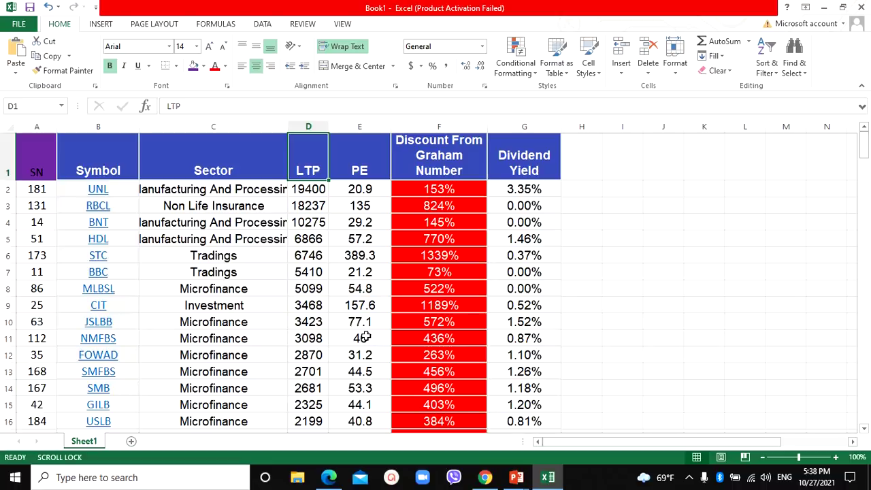
- Widen the Sector column until the full sector names fit with some margin, and review the sectors of the highest-LTP rows
left_click_drag(290, 125, 305, 126)
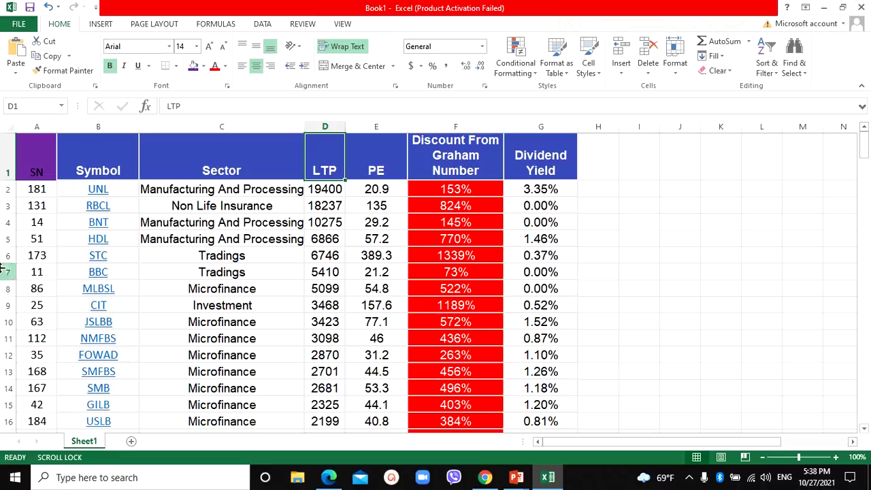
left_click(647, 234)
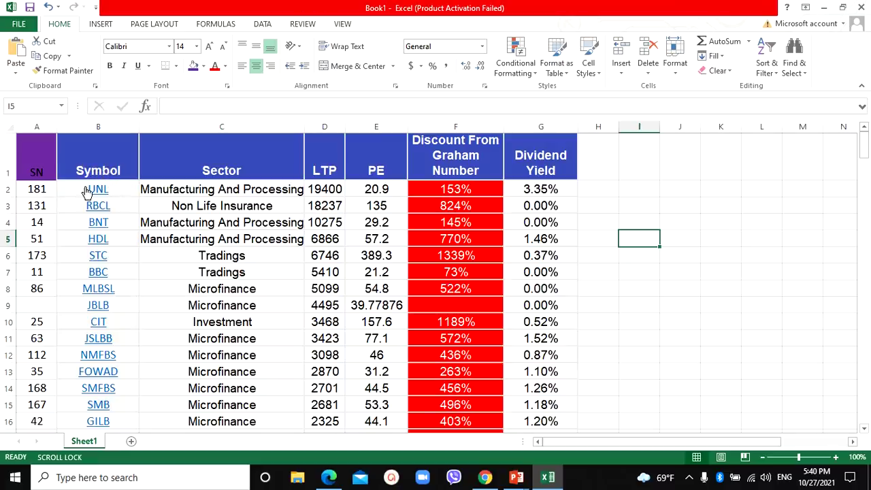
left_click_drag(65, 184, 408, 315)
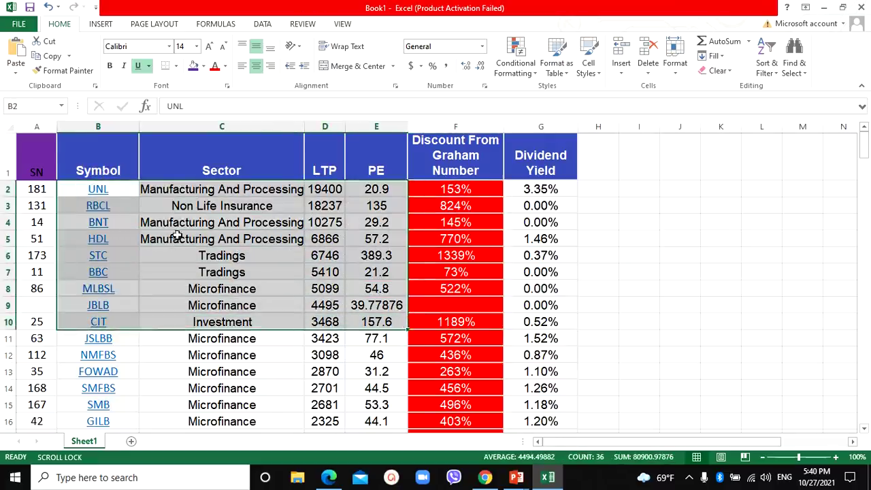
left_click(205, 191)
left_click_drag(205, 191, 210, 338)
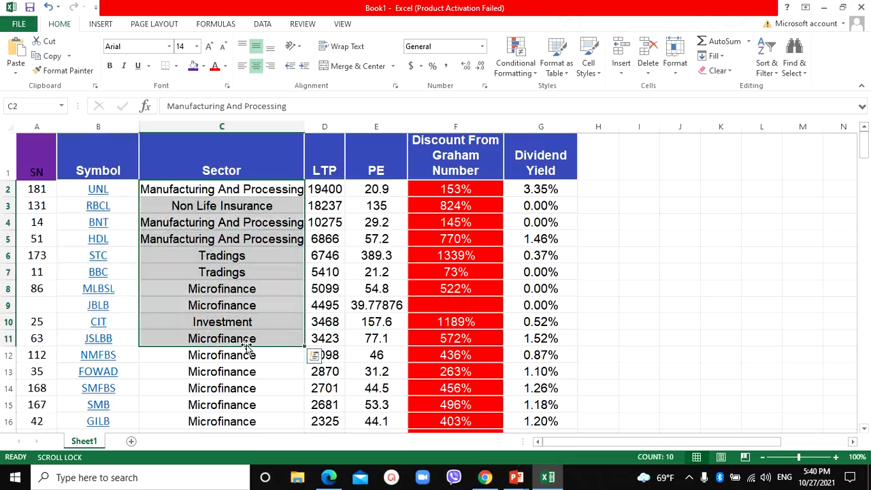
left_click(241, 339)
left_click(245, 305)
left_click(246, 288)
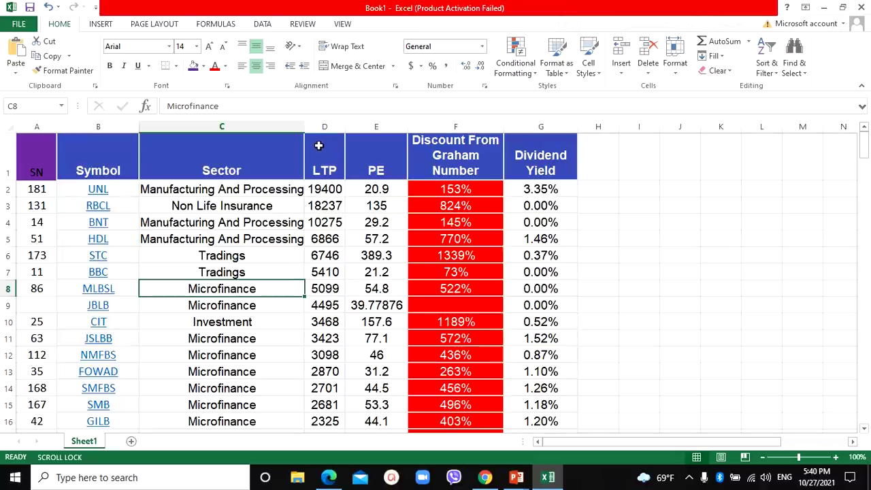
left_click_drag(309, 129, 317, 129)
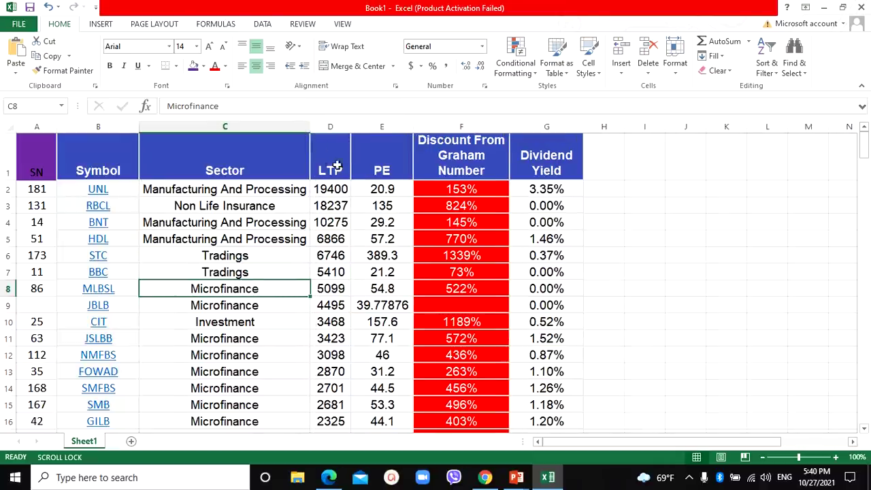
- Look through the LTP-sorted list down to the lowest-priced stocks and return to the header row
scroll(316, 359, "down", 20)
scroll(315, 360, "down", 20)
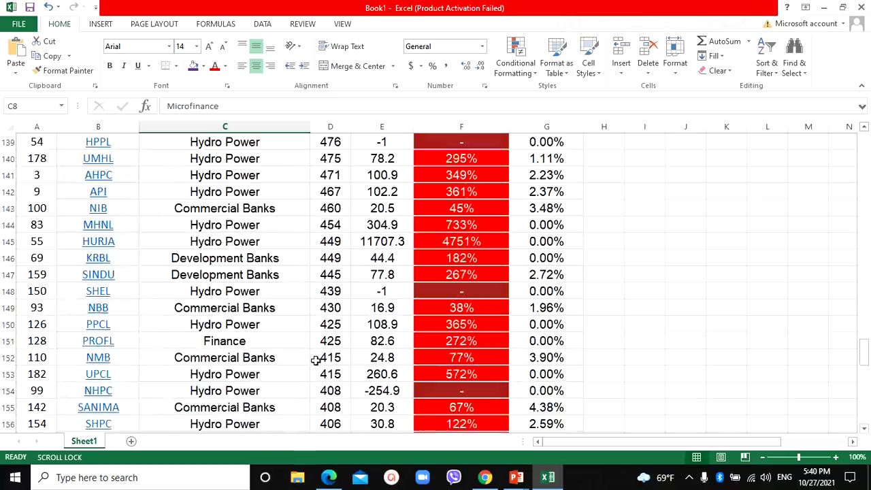
scroll(315, 361, "up", 9)
scroll(315, 361, "down", 3)
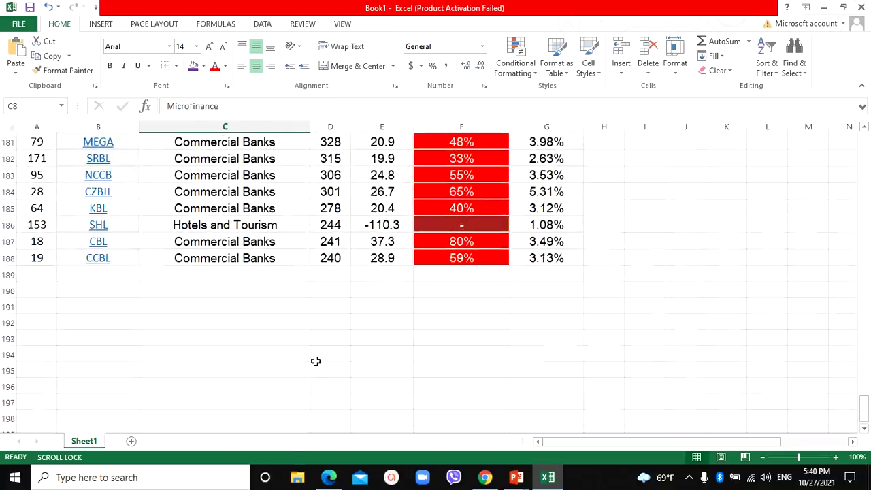
scroll(316, 361, "up", 1)
scroll(316, 361, "up", 1)
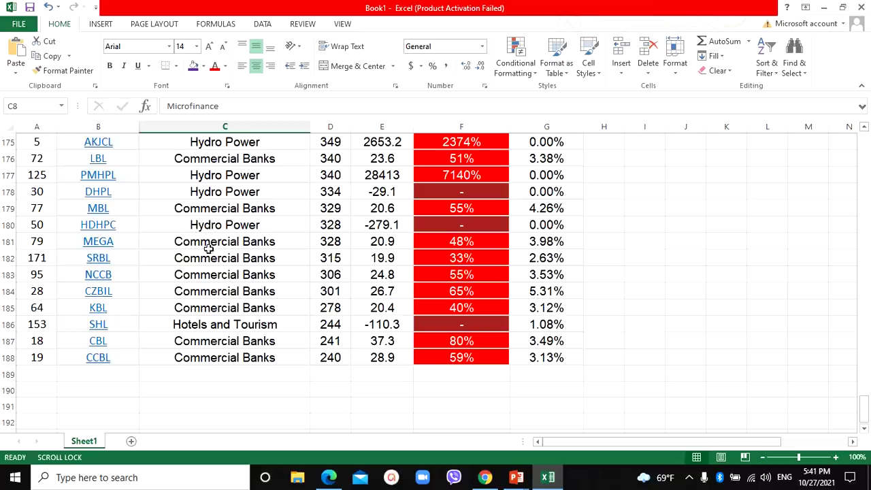
scroll(225, 310, "up", 12)
scroll(261, 312, "up", 20)
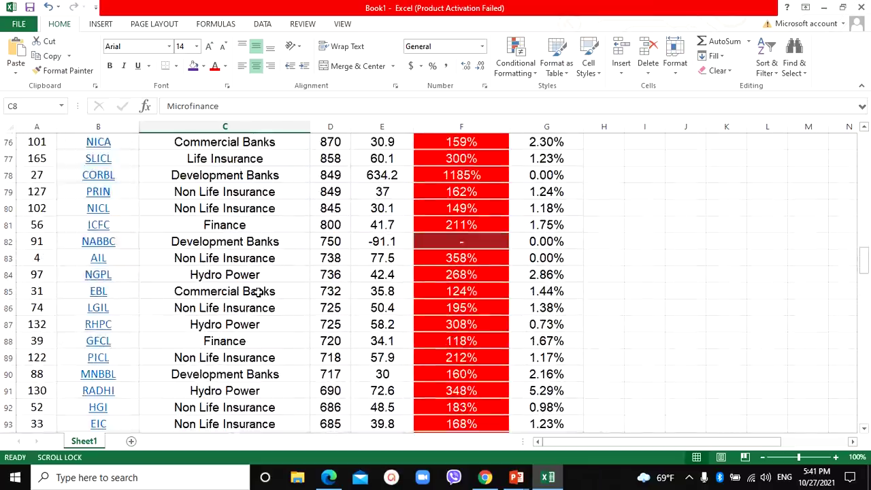
scroll(259, 289, "up", 2)
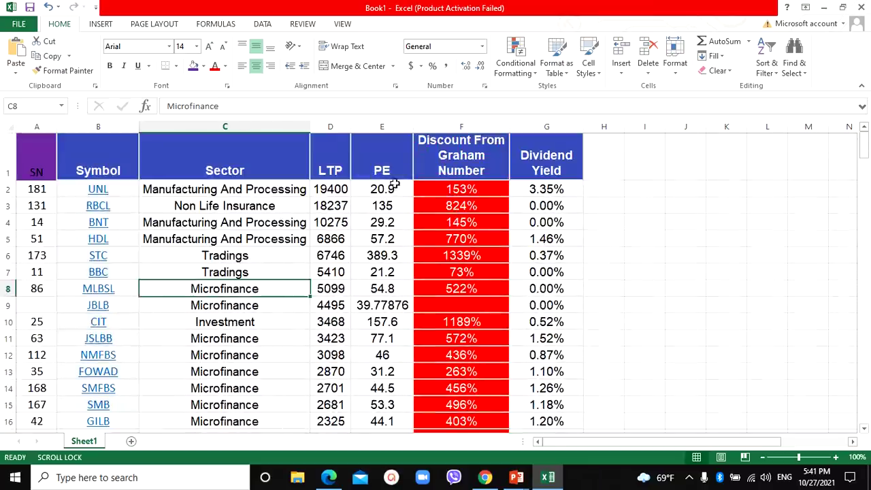
- Sort the stock table by PE values from smallest to largest using a custom sort
left_click(329, 125)
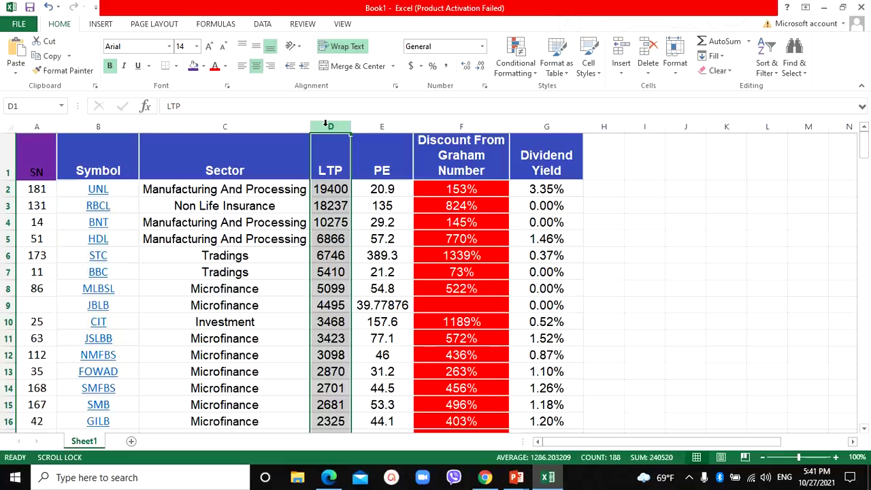
left_click(375, 157)
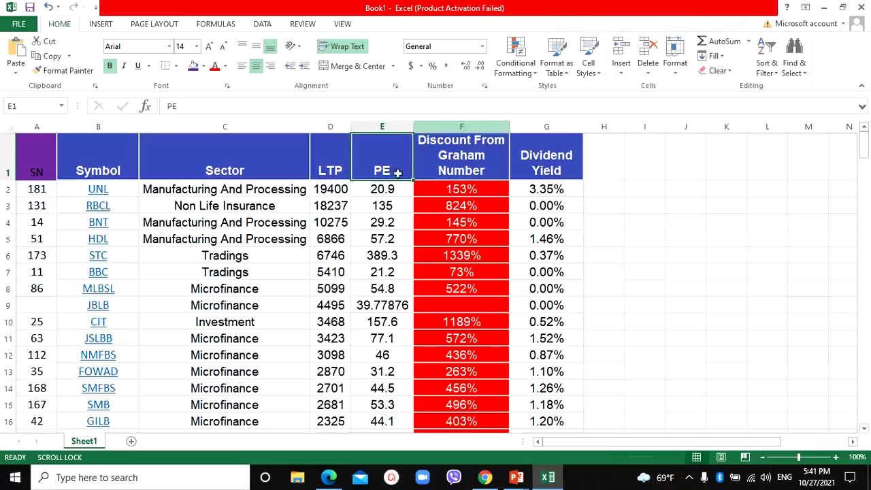
left_click(767, 62)
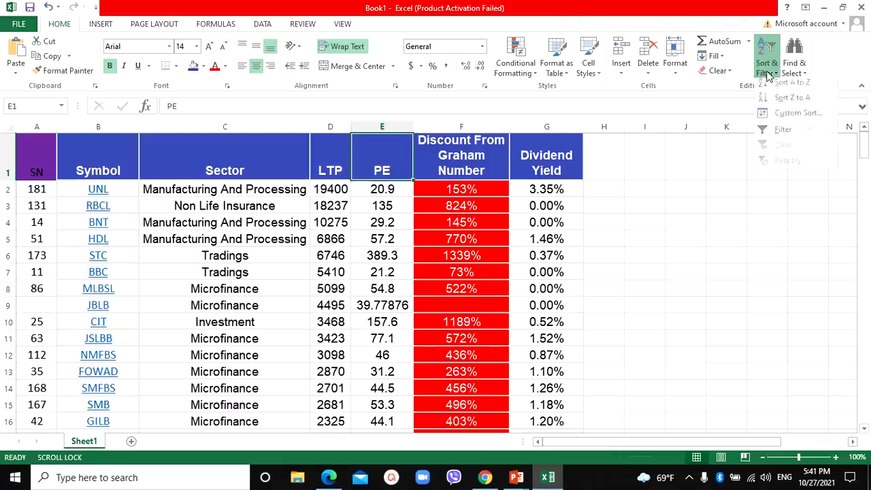
left_click(791, 118)
left_click(246, 295)
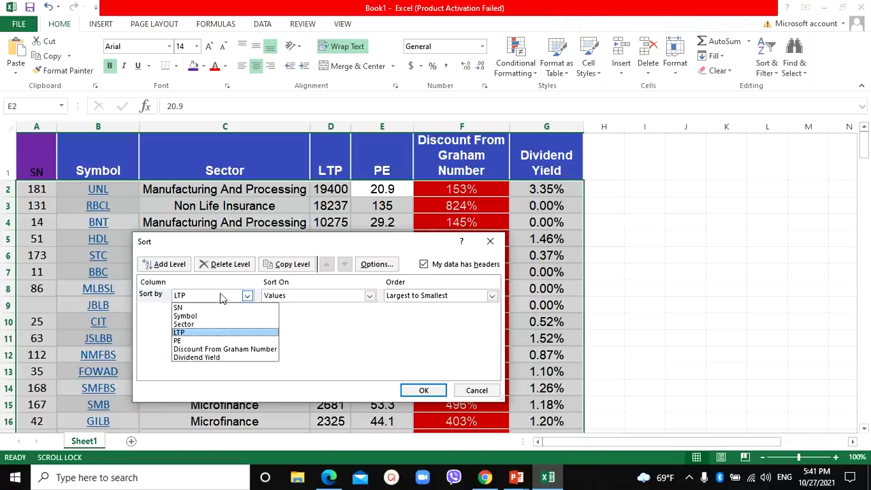
left_click(191, 340)
left_click(491, 295)
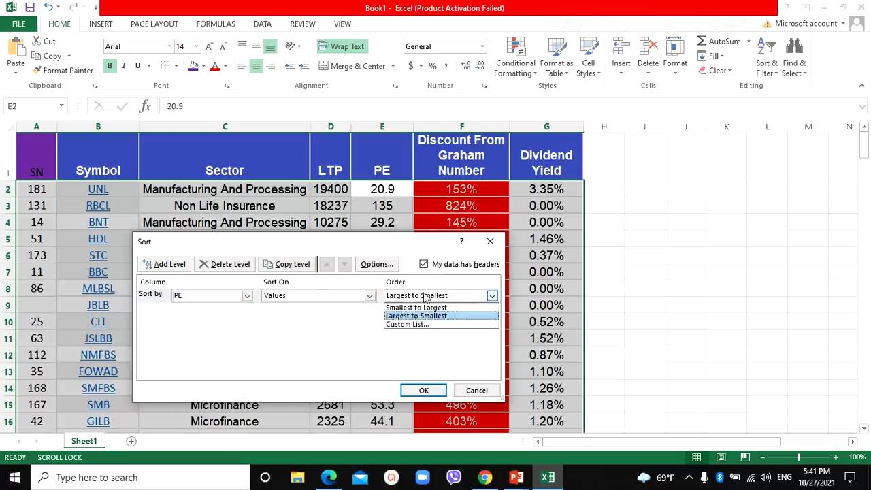
left_click(420, 308)
left_click(423, 390)
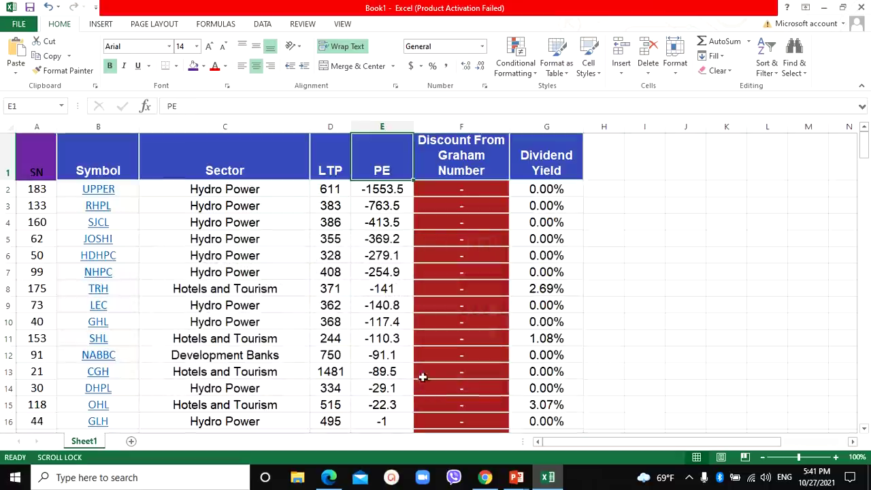
- Review the lowest PE values and set the PE of ULI in cell E19 to 108
scroll(385, 272, "down", 3)
scroll(387, 275, "up", 3)
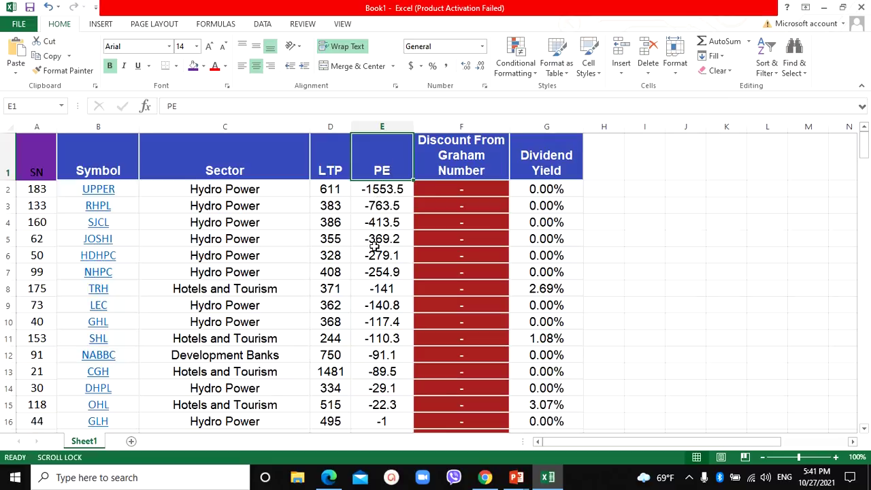
scroll(383, 257, "down", 4)
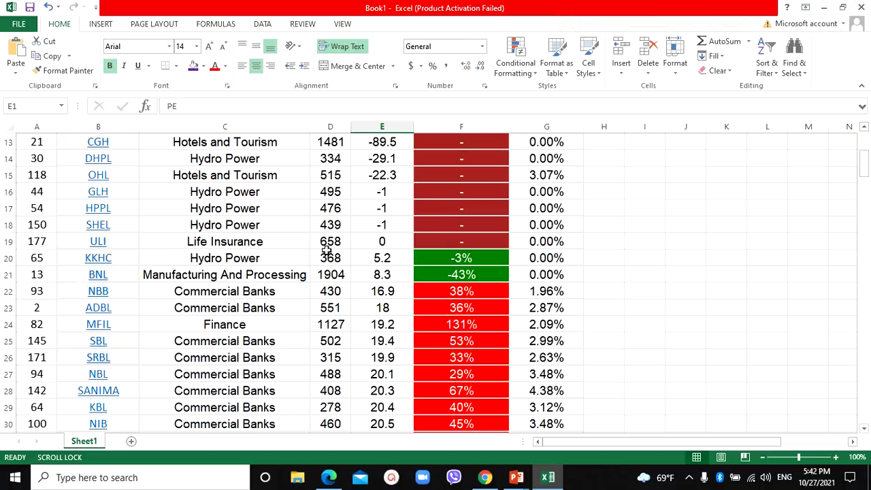
left_click(385, 242)
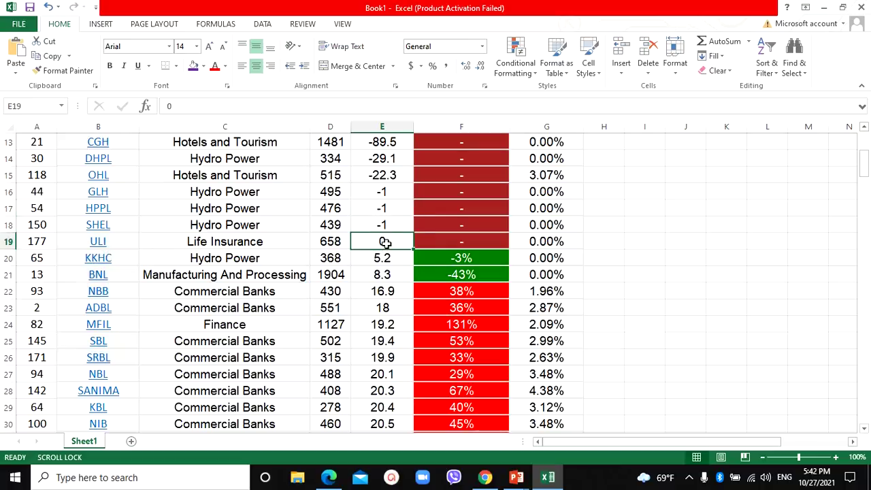
type("108")
left_click(368, 274)
left_click(389, 244)
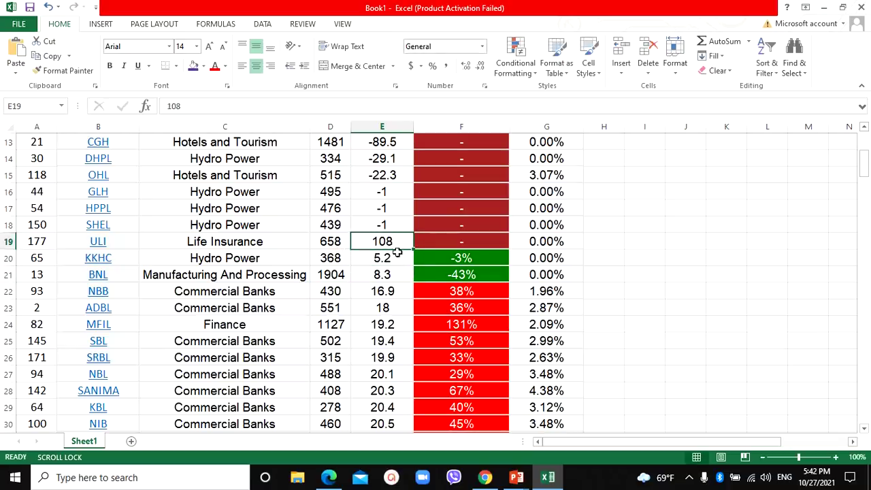
left_click(397, 252)
- Turn on column filters for the stock table's header row
left_click(382, 127)
scroll(382, 184, "up", 4)
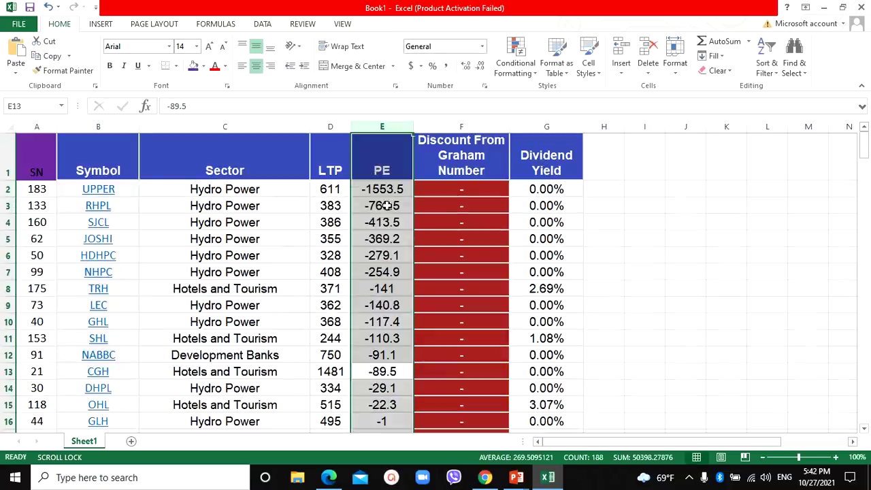
left_click(383, 163)
left_click(767, 63)
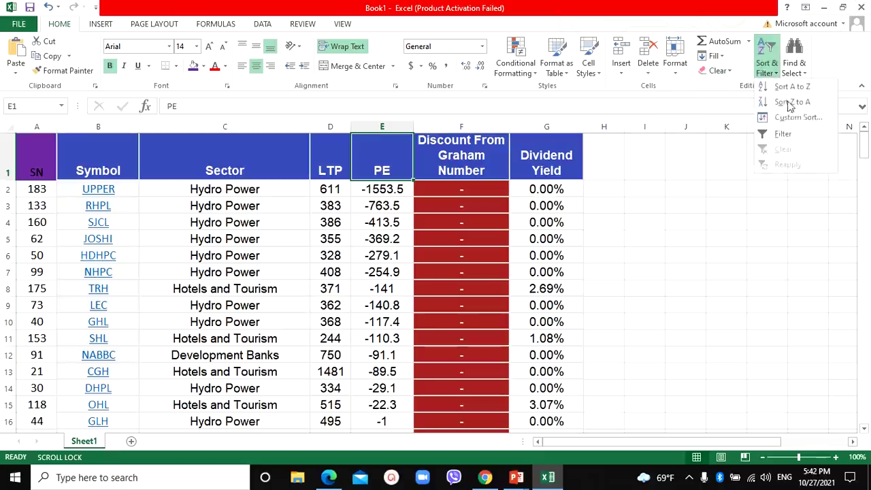
left_click(783, 133)
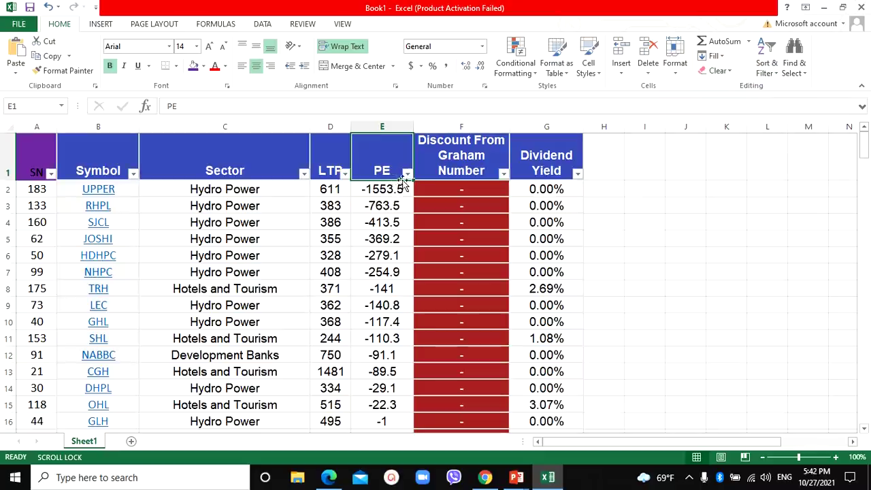
- Sort the stock table by PE from smallest to largest with the column filter and scan the ordered rows
left_click(407, 173)
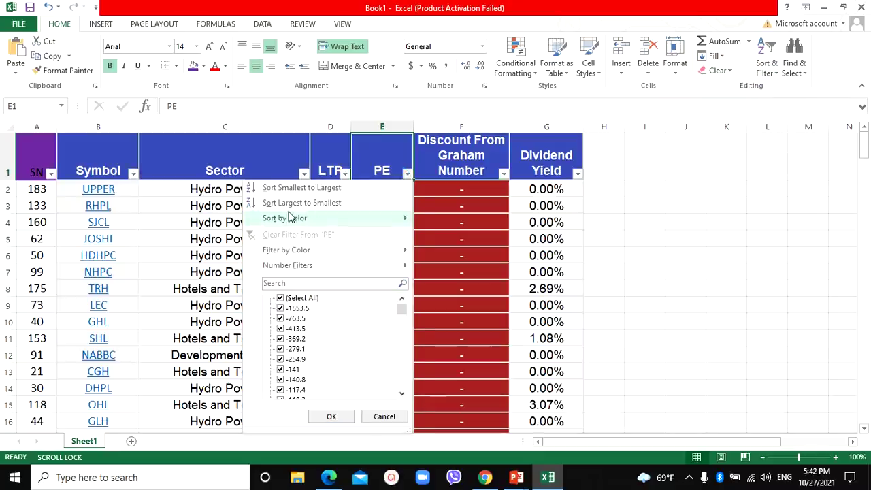
left_click(296, 188)
scroll(374, 293, "down", 2)
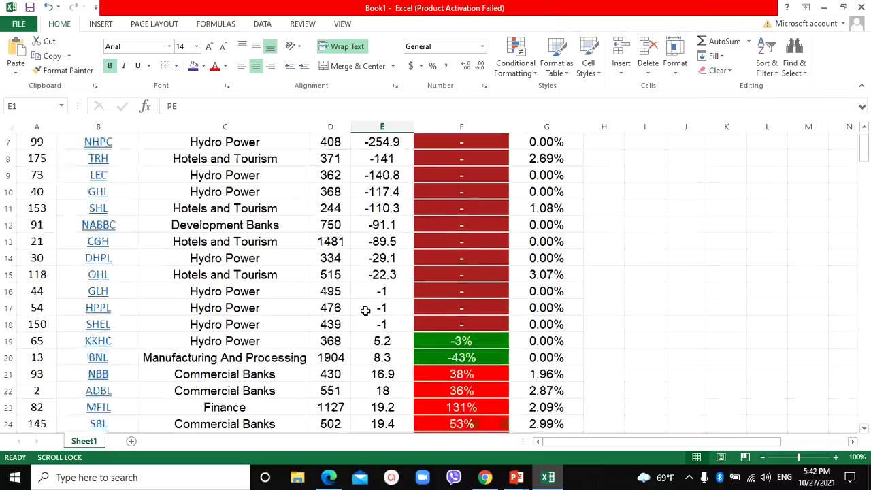
scroll(365, 311, "down", 4)
scroll(374, 311, "up", 2)
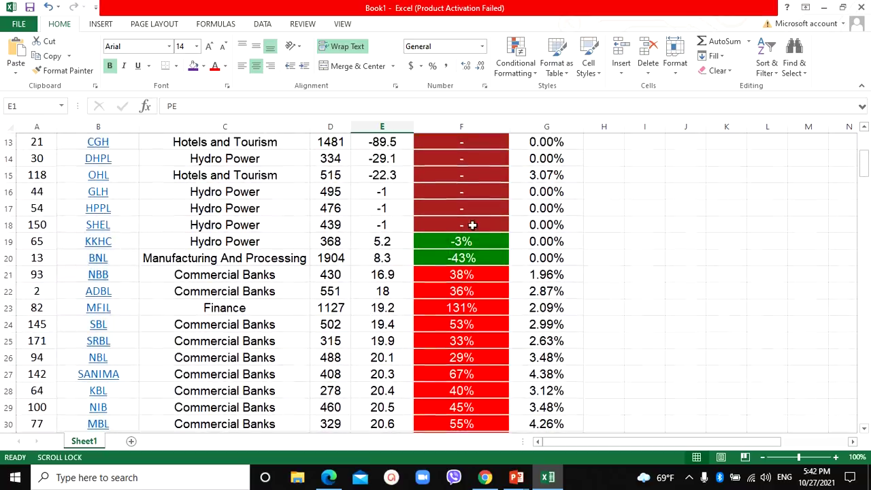
- Examine the KKHC and BNL rows, and compare rows 1 to 20 with the commercial bank rows below them
left_click(394, 243)
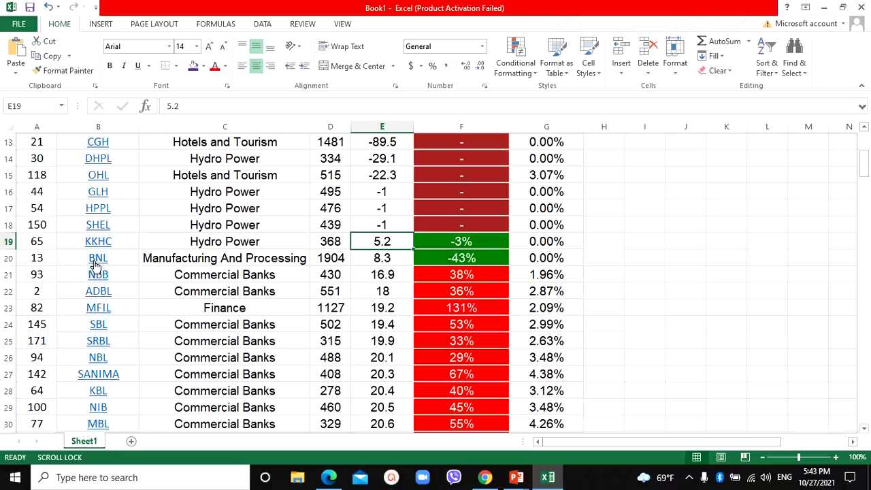
left_click(252, 255)
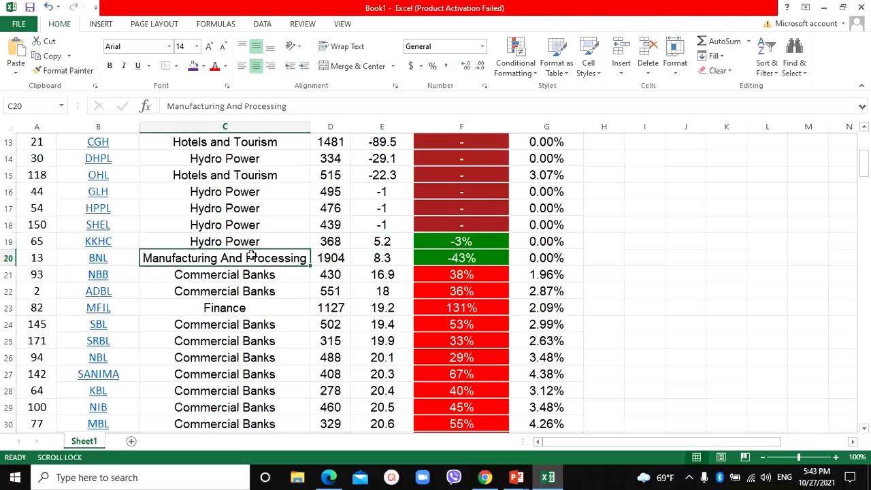
left_click_drag(8, 258, 45, 79)
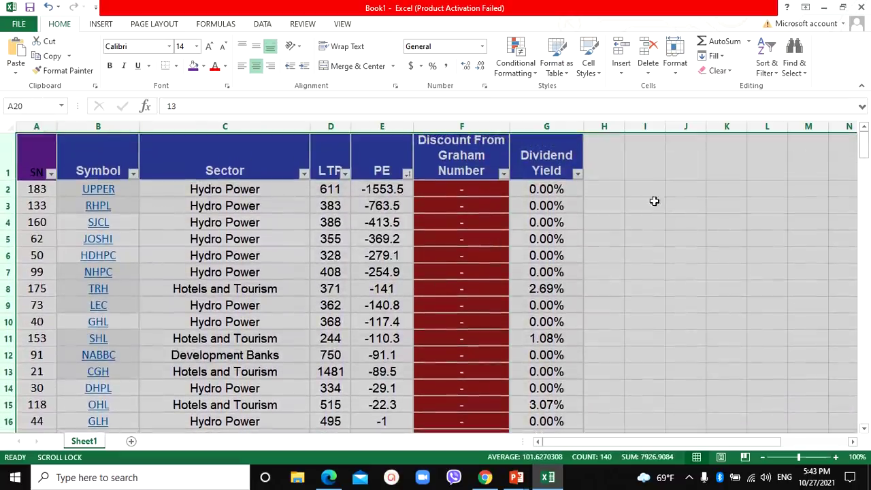
scroll(684, 215, "down", 5)
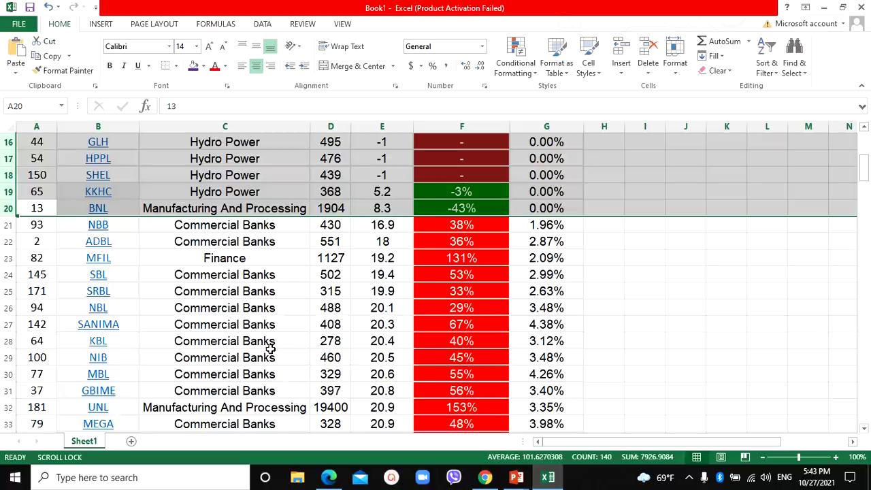
scroll(266, 342, "up", 5)
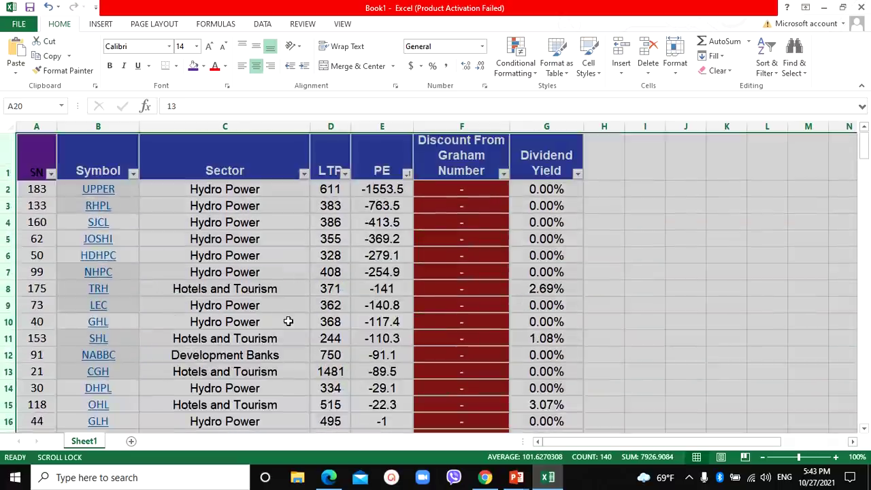
scroll(288, 321, "down", 6)
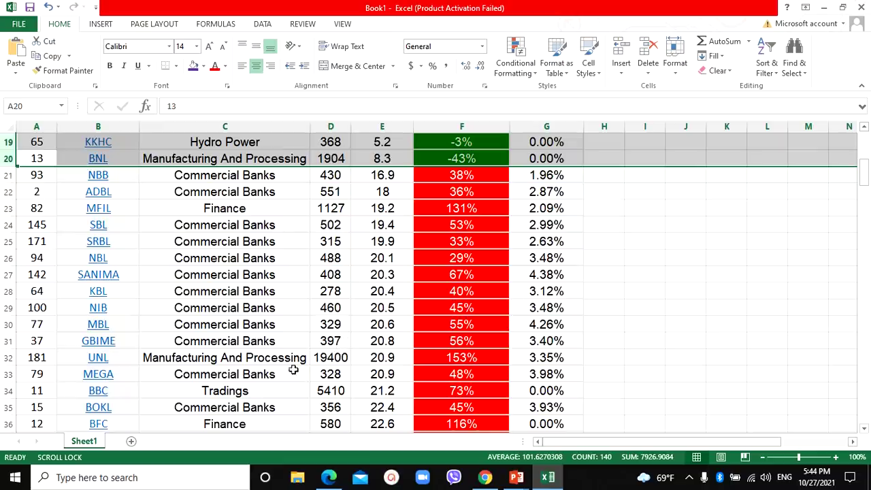
scroll(307, 334, "up", 6)
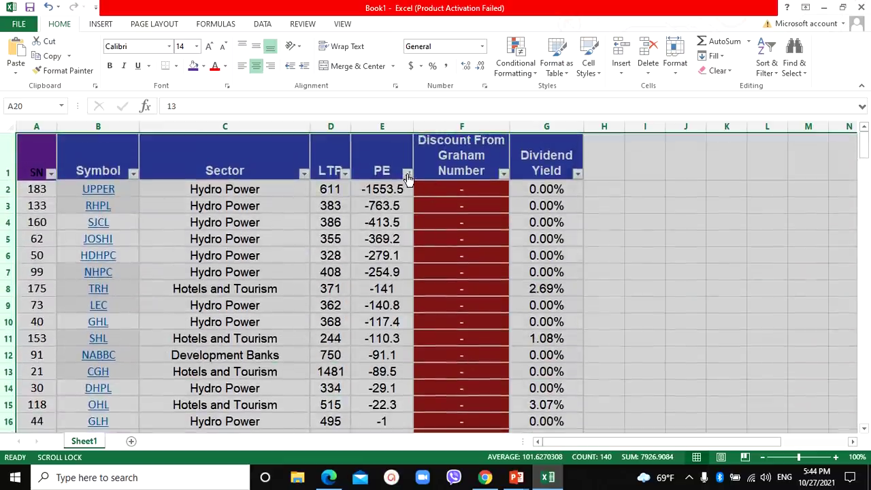
- Sort the stock table by PE from largest to smallest and select the second-highest PE value
left_click(407, 173)
left_click(303, 204)
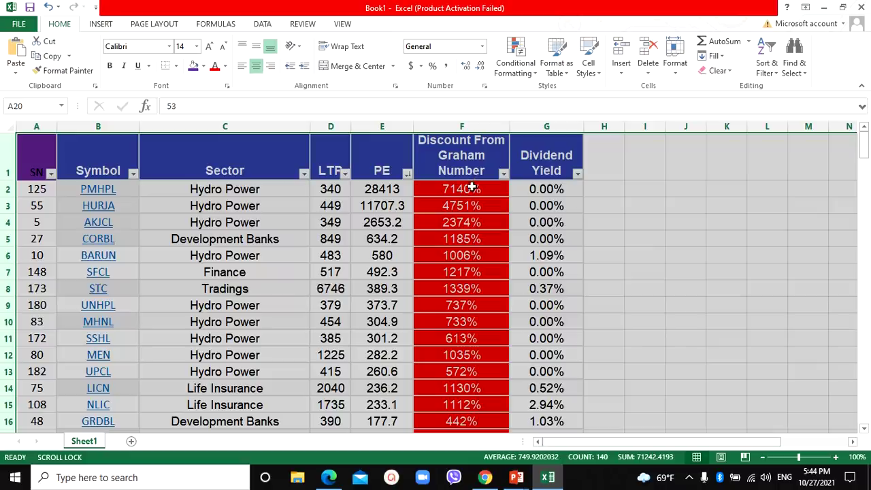
left_click(407, 174)
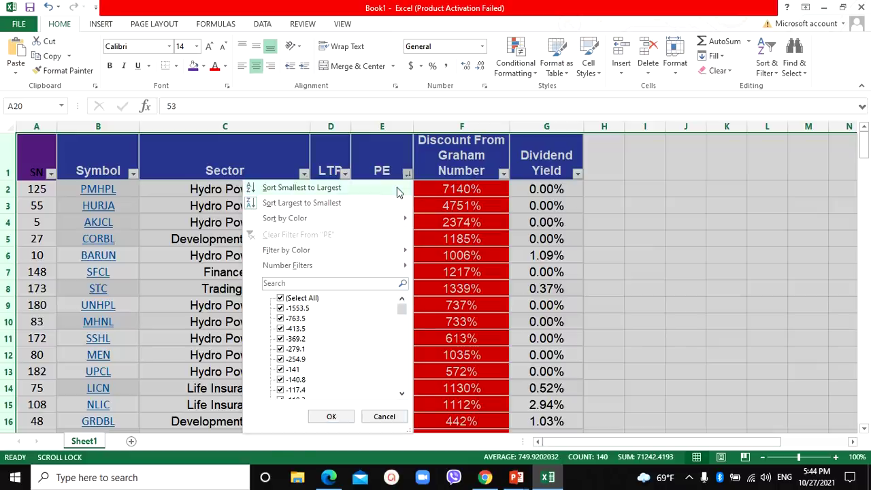
left_click(316, 203)
left_click(382, 203)
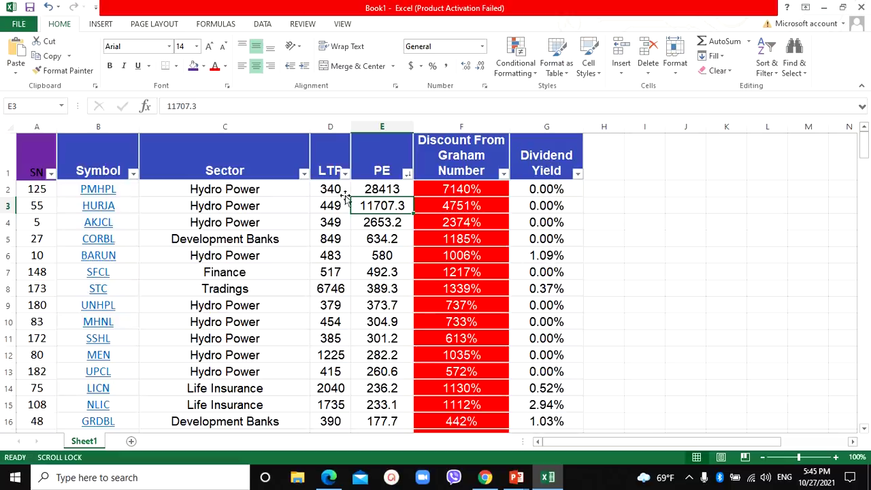
- Compare the LTP, sector, Graham discount and dividend yield of the companies with the highest PE values
left_click_drag(332, 190, 330, 228)
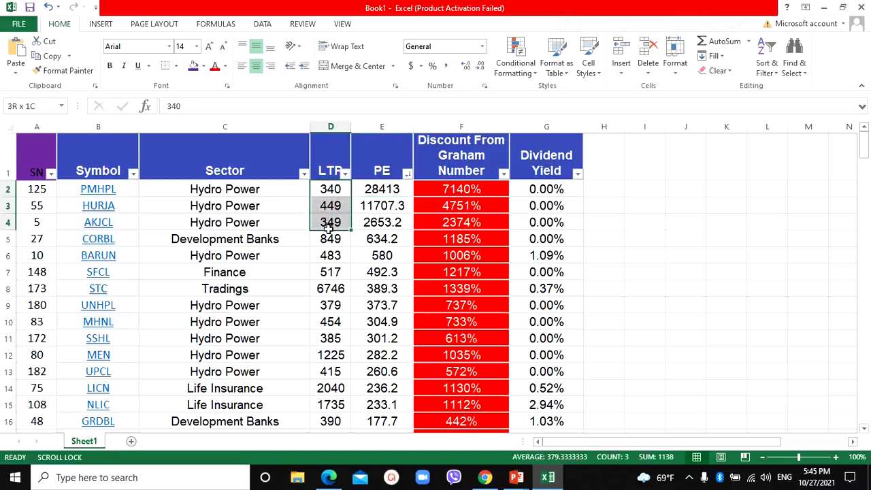
left_click_drag(394, 189, 384, 240)
scroll(368, 279, "down", 2)
scroll(368, 279, "up", 2)
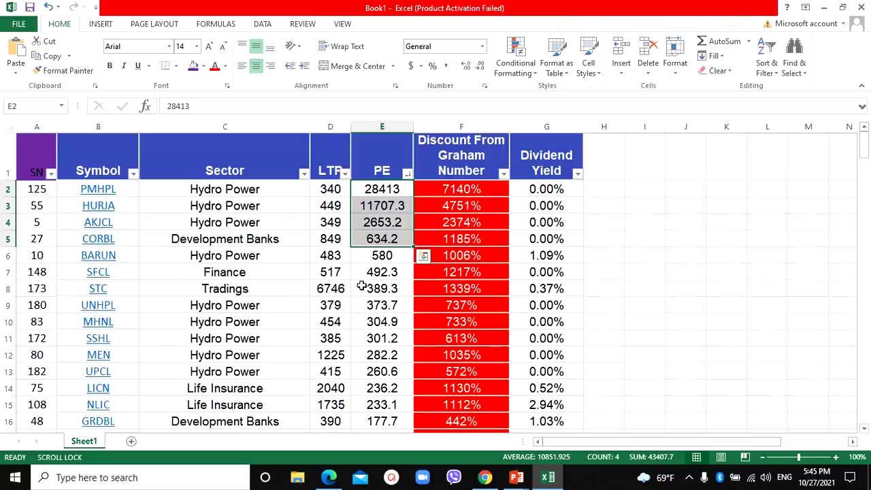
left_click_drag(239, 191, 546, 401)
scroll(354, 307, "down", 2)
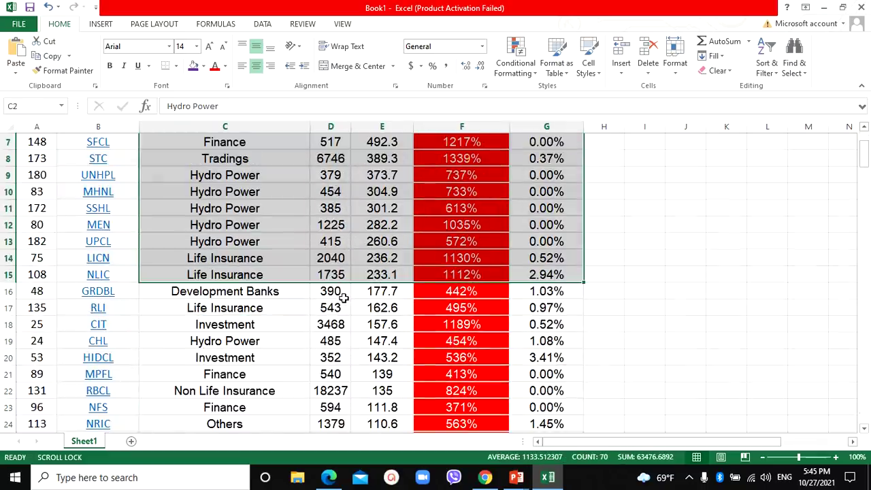
scroll(343, 297, "up", 2)
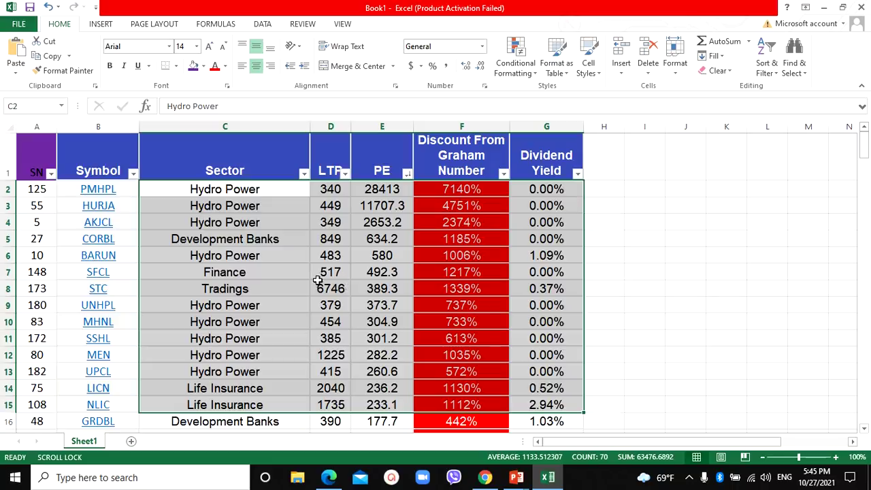
left_click(367, 290)
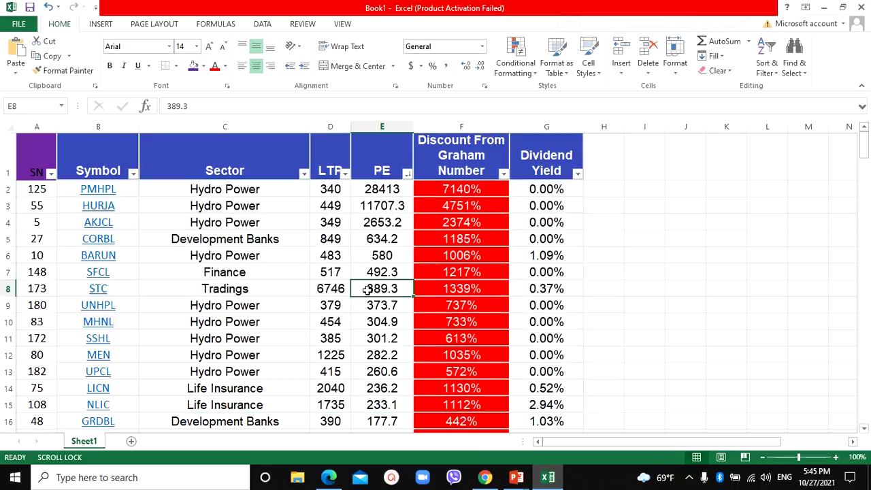
- Sort the stock table by Discount From Graham Number from smallest to largest
left_click(459, 166)
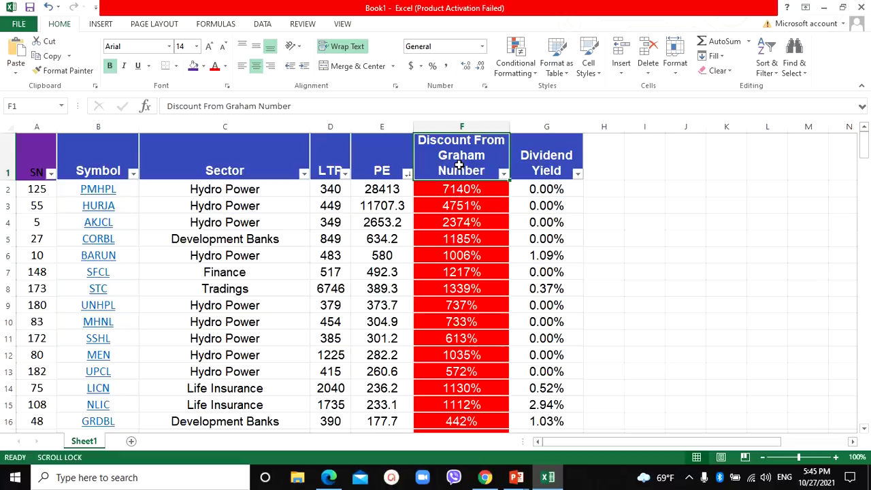
left_click(504, 175)
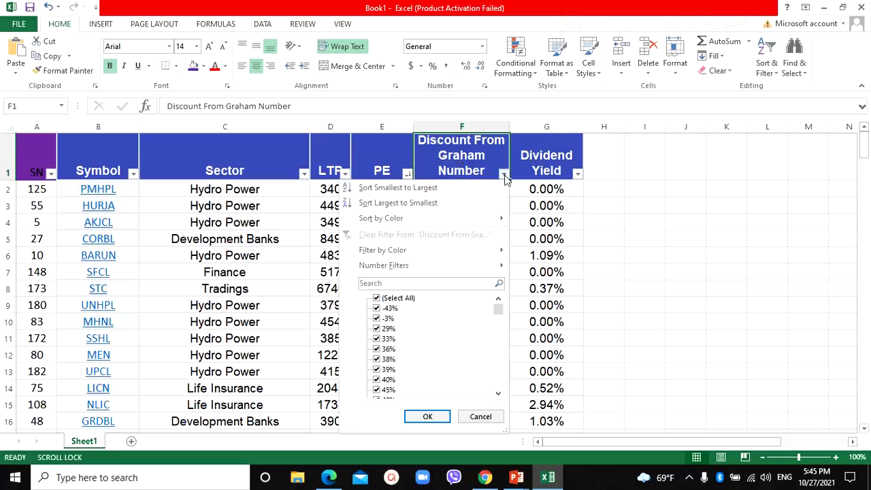
left_click(400, 188)
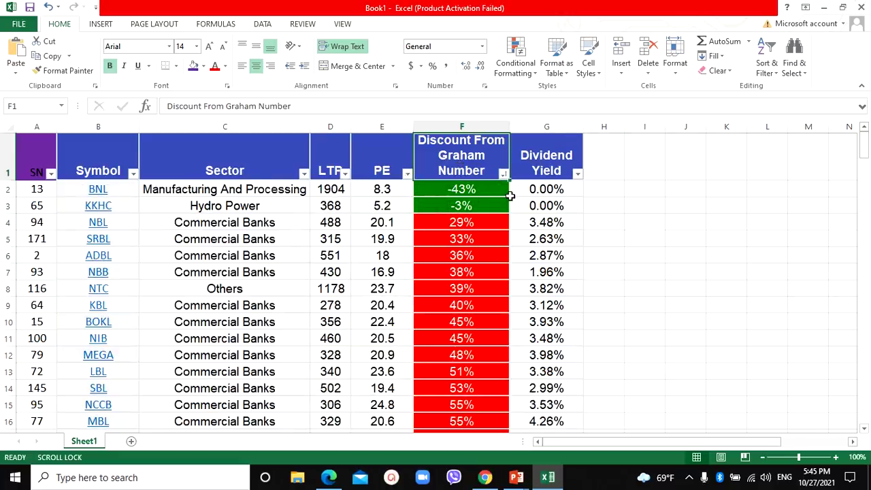
- Review the BNL, KKHC and NBL rows with the lowest Discount From Graham Number values
left_click(8, 190)
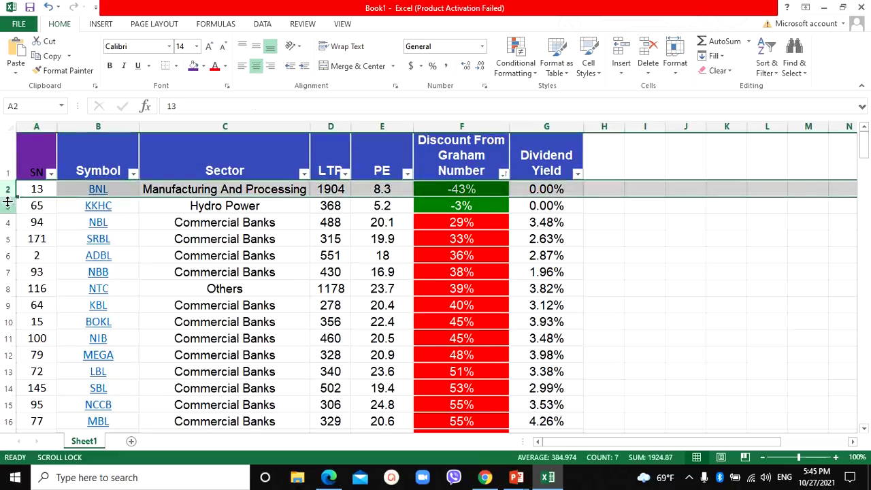
left_click(8, 206)
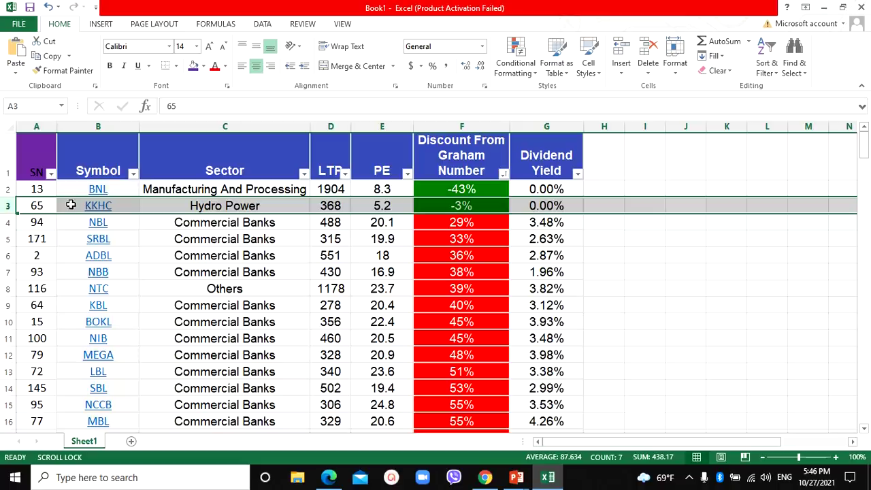
left_click(278, 232)
left_click(277, 227)
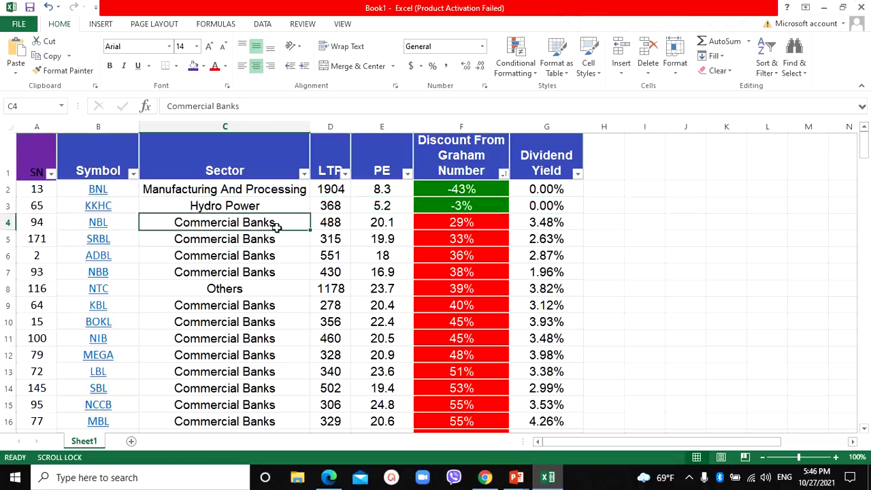
left_click(461, 227)
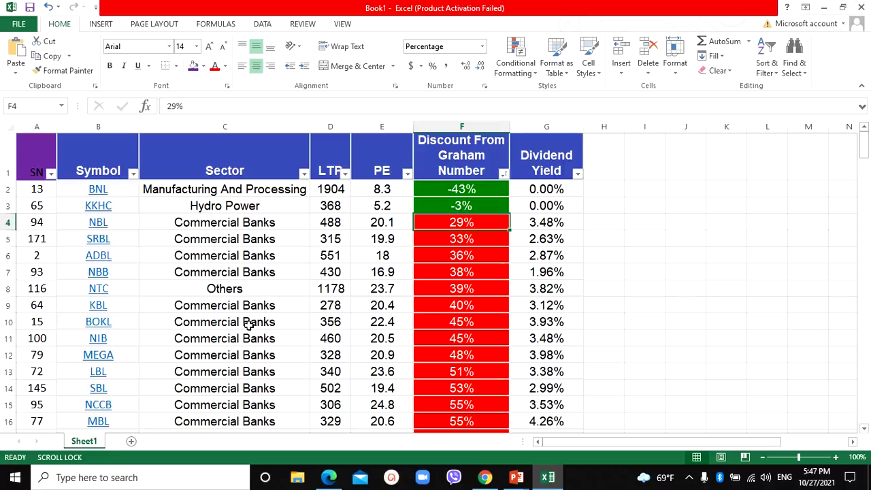
- Sort the stock table by Discount From Graham Number from largest to smallest
left_click(504, 175)
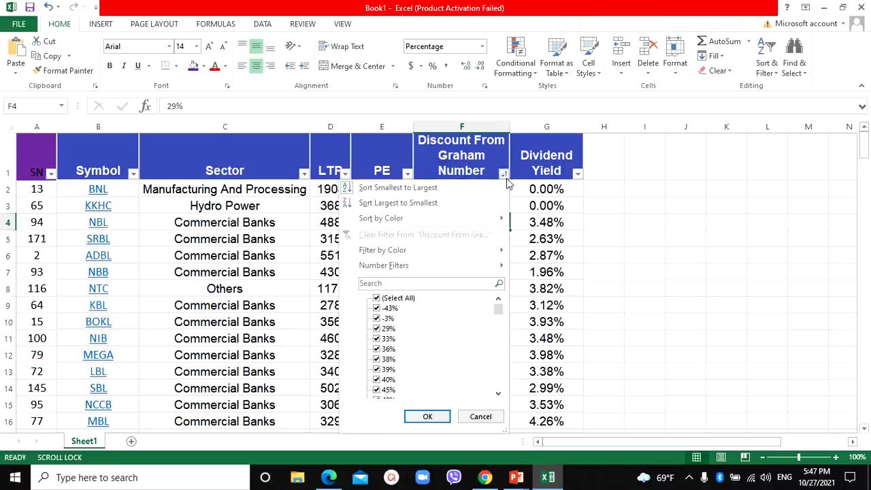
left_click(398, 203)
scroll(474, 212, "down", 3)
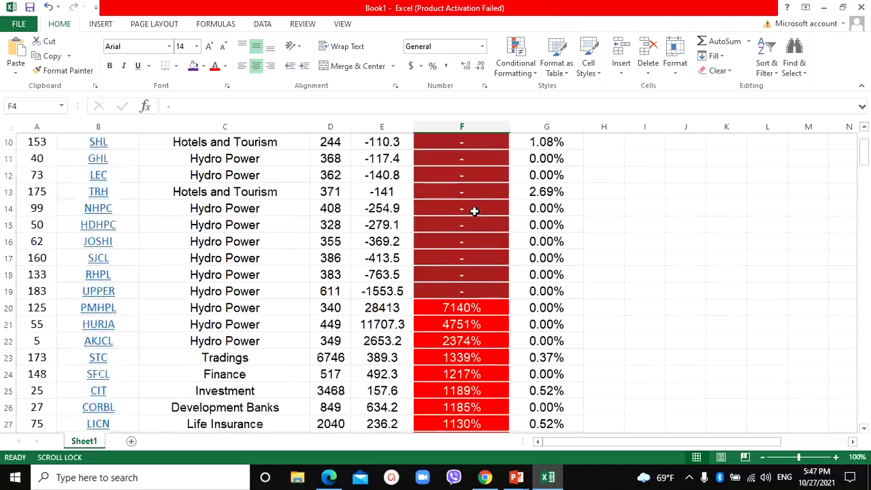
- Look through the rows without a Graham discount value and those with the highest percentages, returning to the header row
scroll(474, 211, "down", 2)
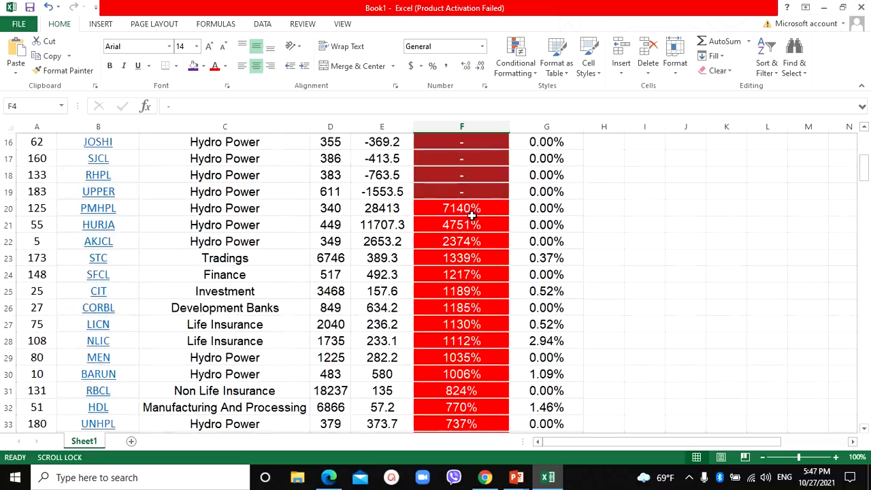
scroll(475, 225, "up", 4)
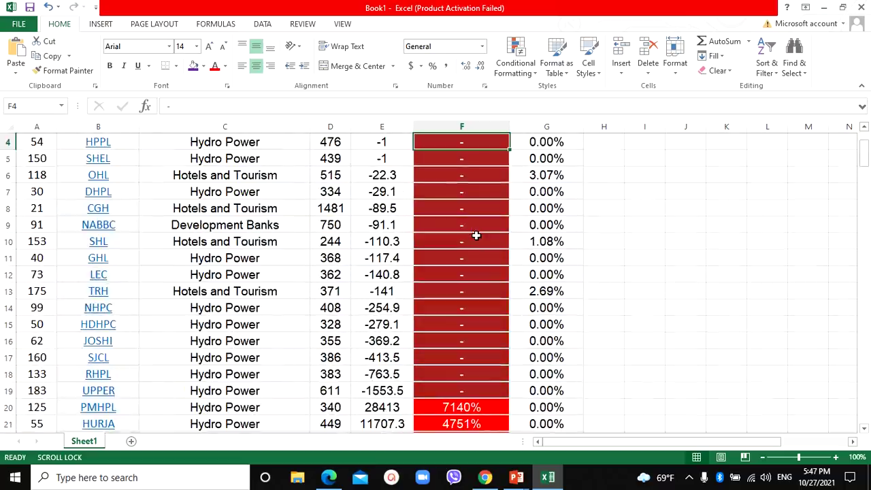
scroll(477, 234, "up", 1)
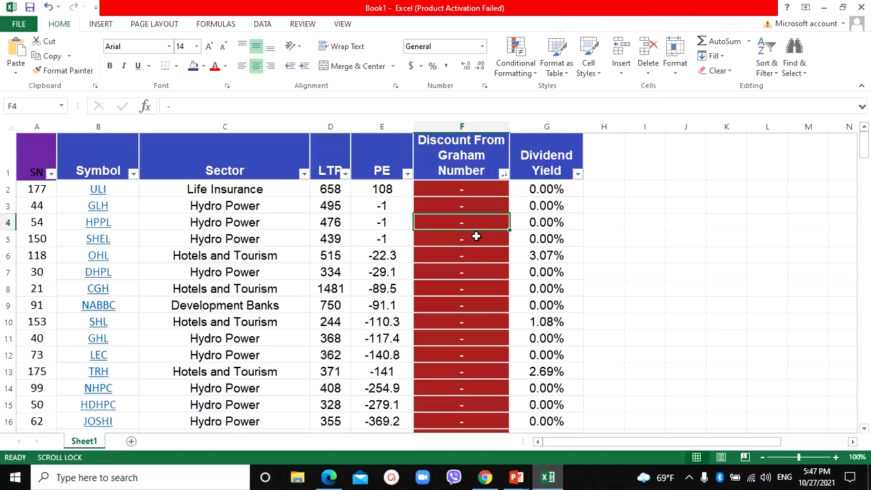
scroll(479, 235, "down", 5)
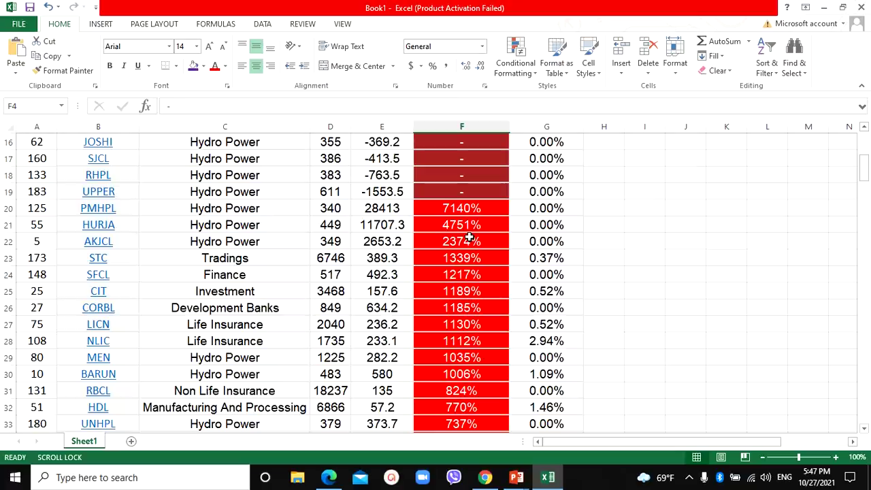
scroll(405, 288, "up", 1)
scroll(405, 289, "up", 5)
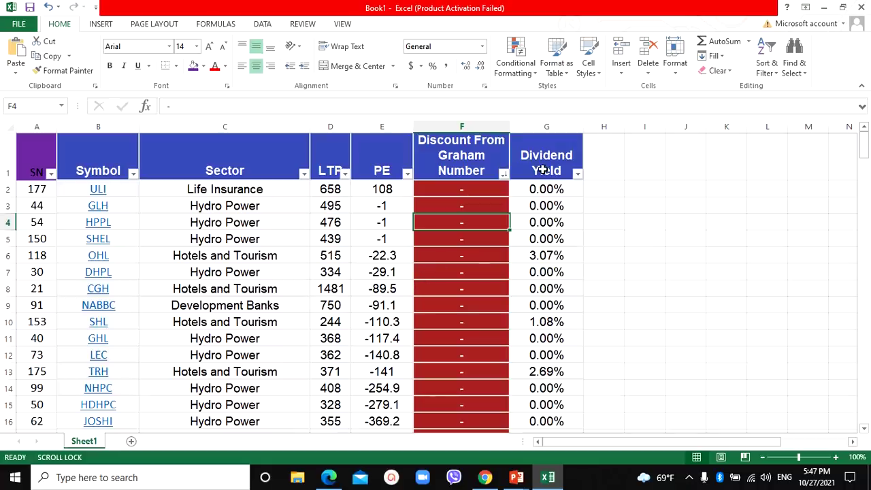
- Sort the stock table by Dividend Yield from smallest to largest and look through the rows with the lowest yields
left_click(578, 174)
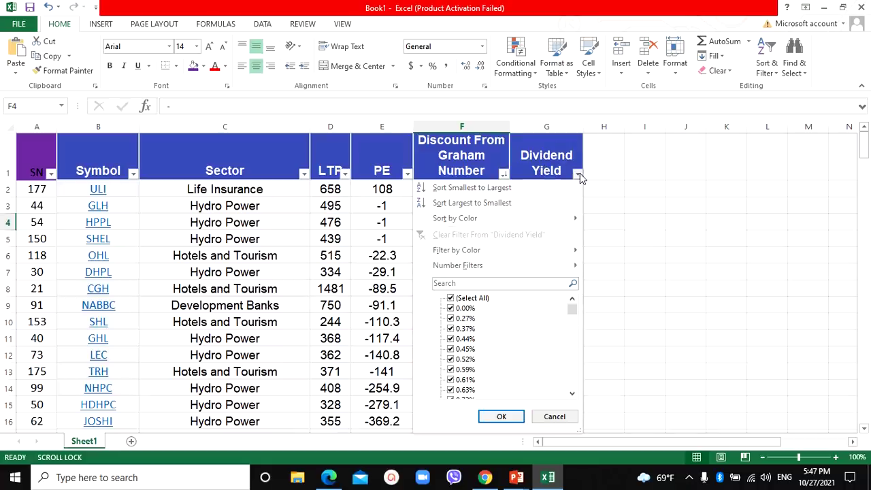
left_click(492, 188)
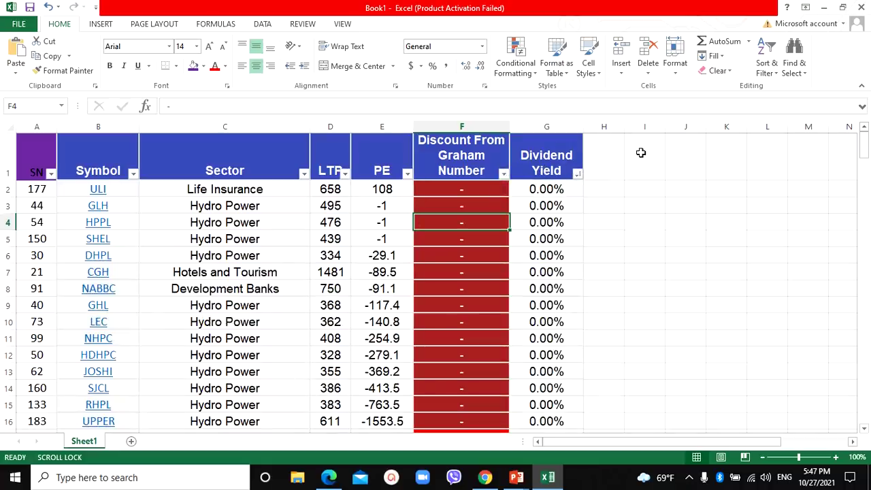
scroll(498, 293, "down", 12)
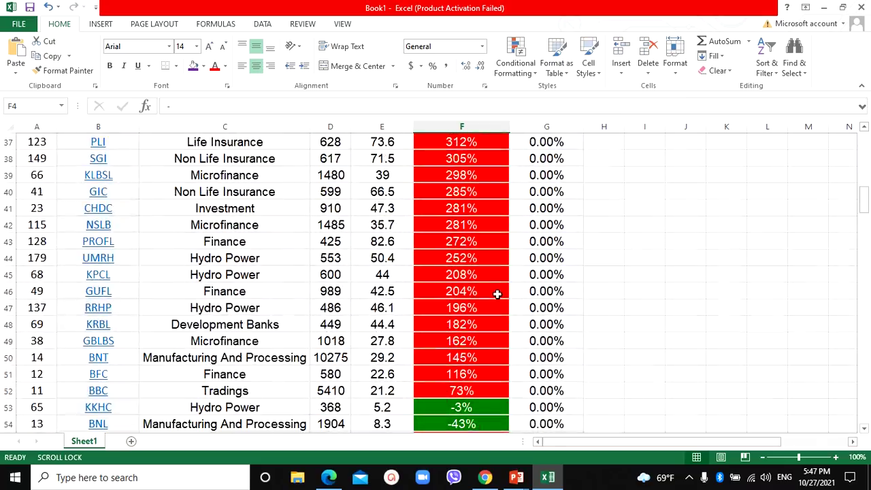
scroll(497, 293, "down", 2)
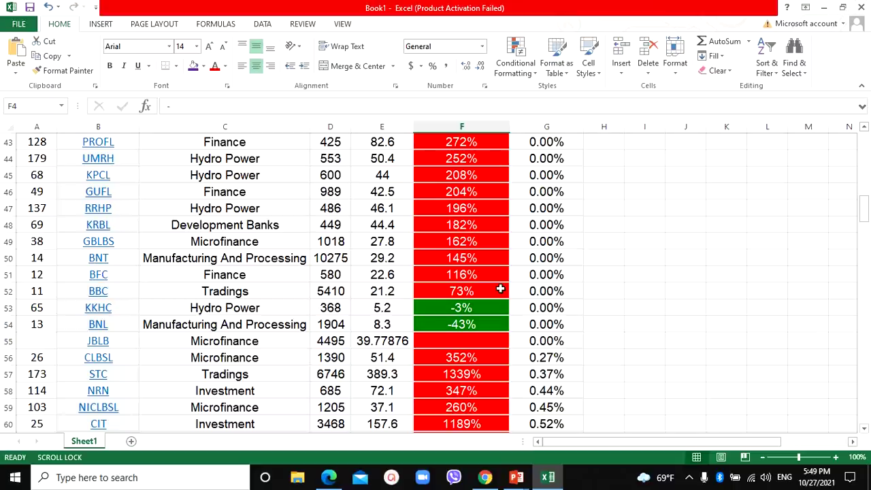
scroll(560, 310, "up", 9)
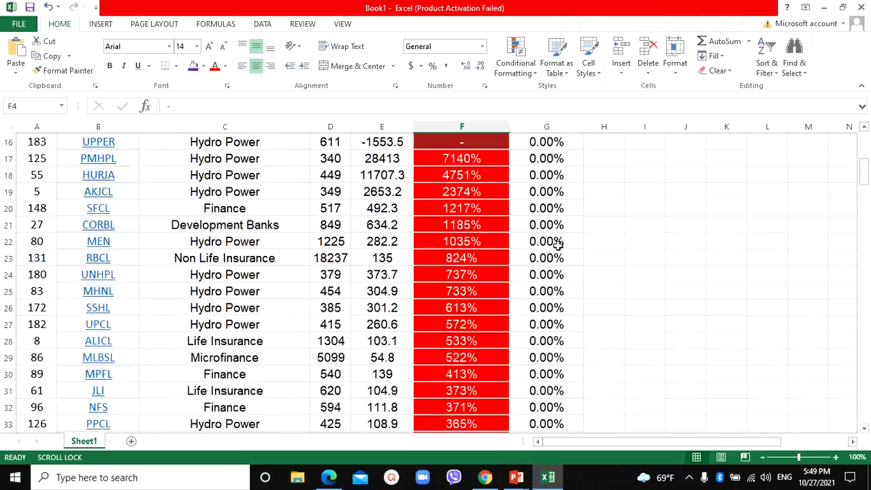
scroll(558, 245, "up", 5)
- Sort the stock table by Dividend Yield from largest to smallest, and switch it back to smallest to largest
left_click(578, 173)
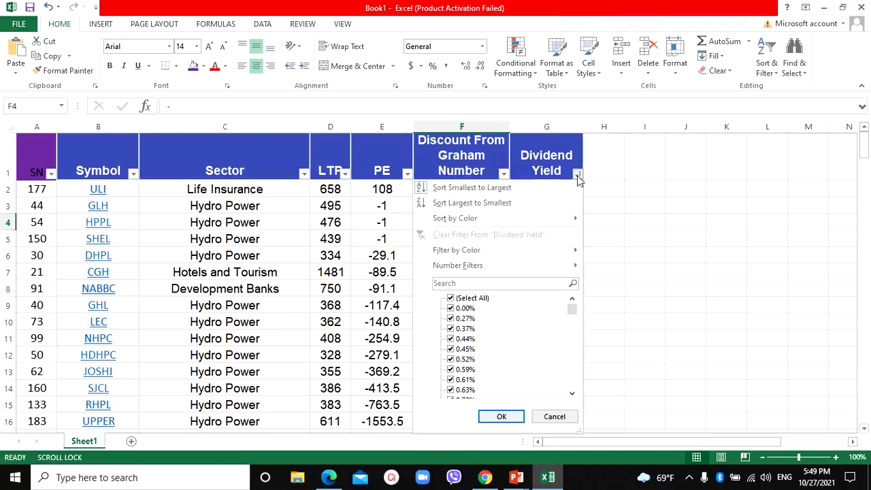
left_click(498, 204)
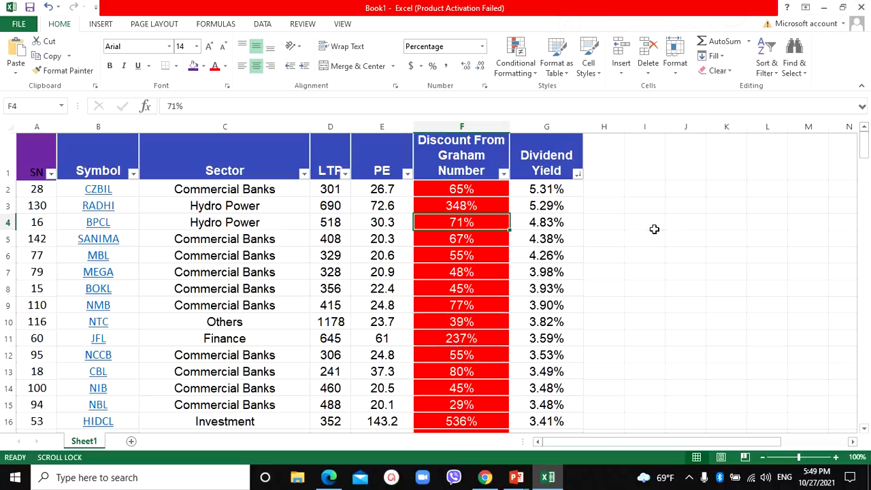
left_click(577, 174)
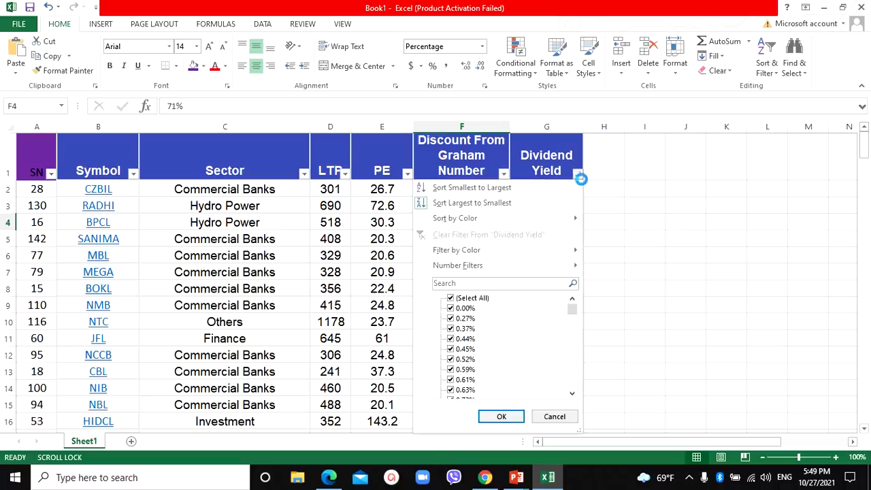
left_click(470, 197)
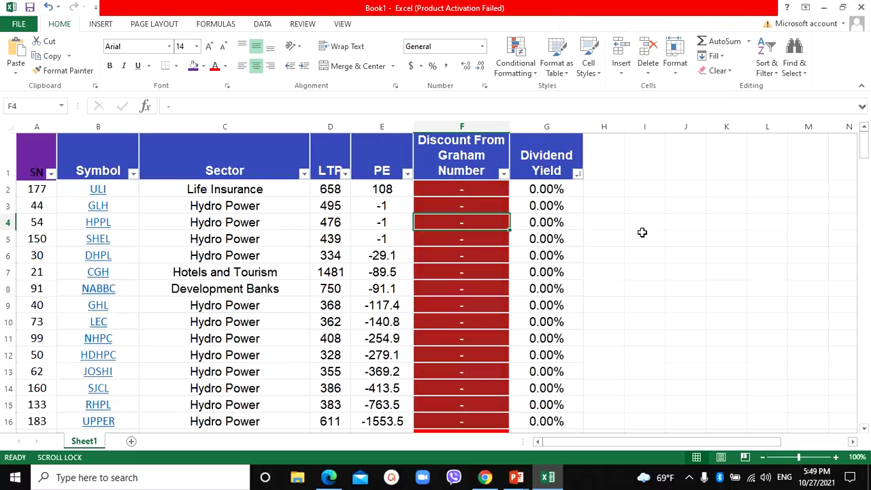
- Examine the zero-yield companies and the lowest non-zero Dividend Yield rows starting at CLBSL, returning to the header row
scroll(563, 231, "down", 1)
scroll(563, 242, "down", 5)
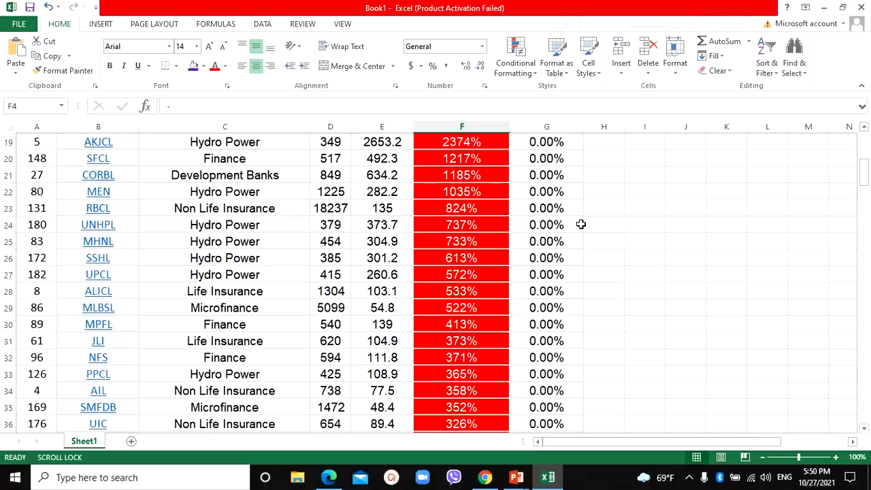
scroll(463, 275, "up", 6)
scroll(368, 306, "down", 8)
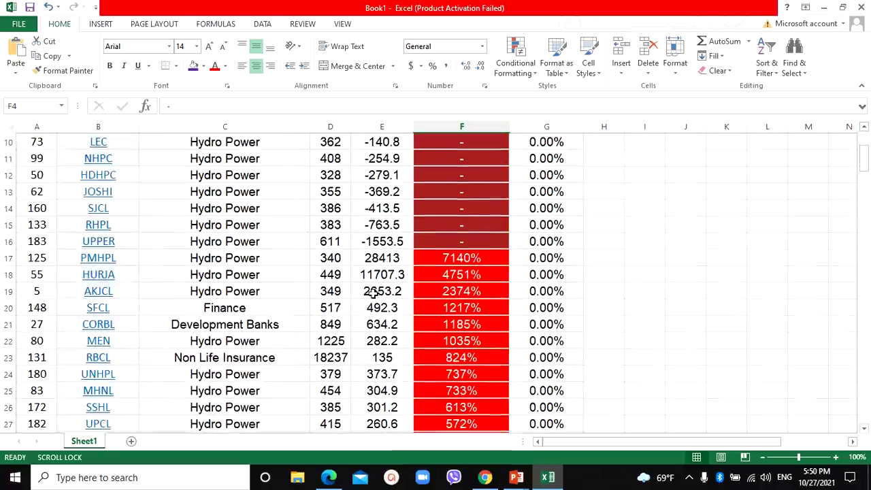
scroll(374, 293, "down", 3)
scroll(381, 282, "up", 11)
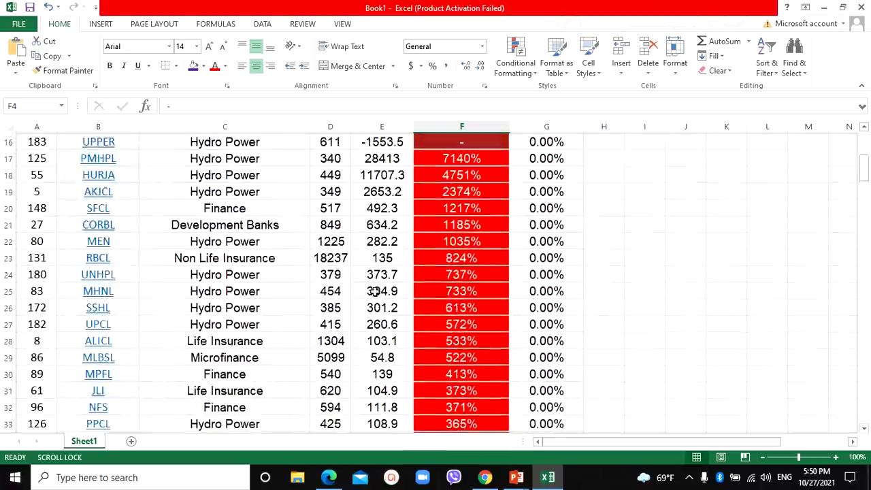
scroll(385, 275, "down", 9)
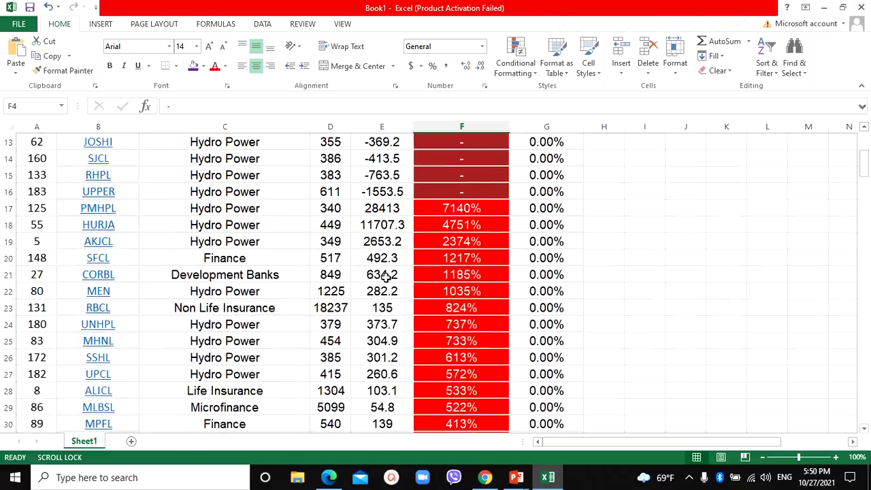
scroll(385, 276, "down", 6)
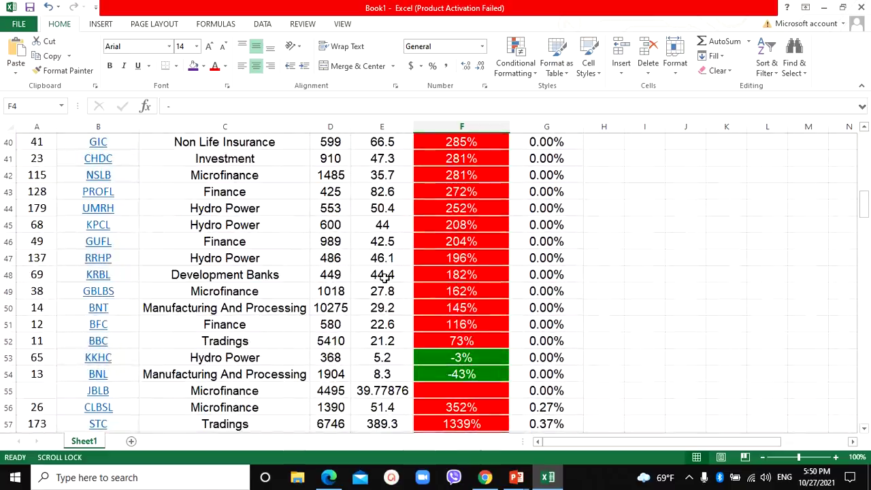
left_click(548, 307)
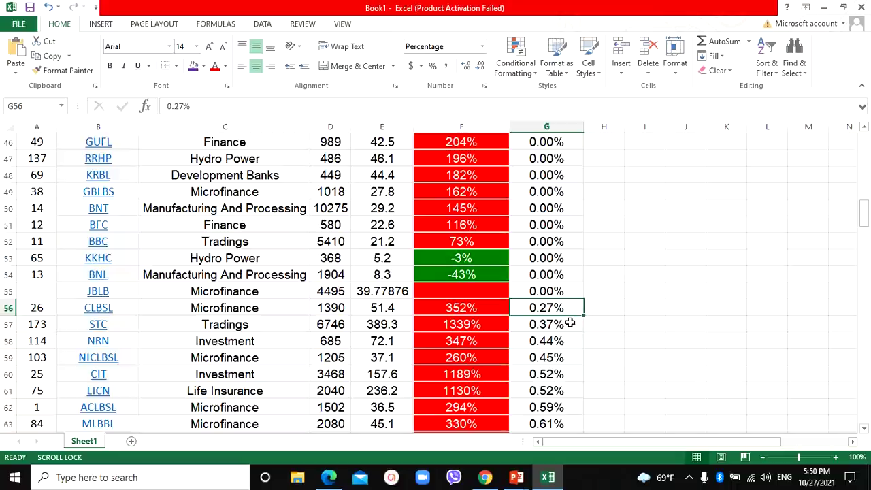
scroll(211, 305, "down", 2)
scroll(212, 293, "down", 4)
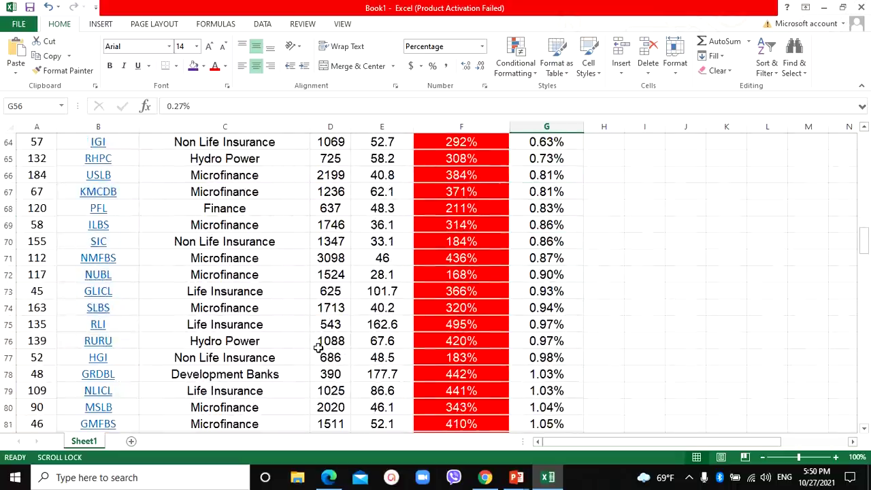
scroll(327, 346, "up", 20)
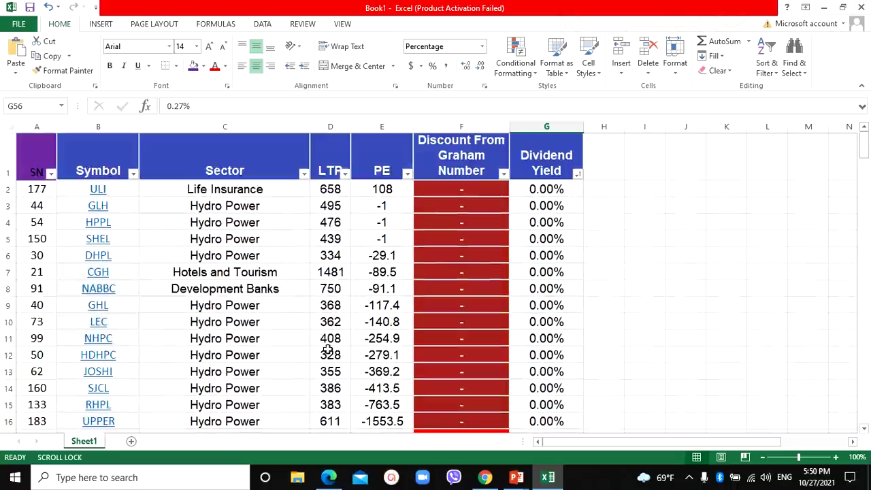